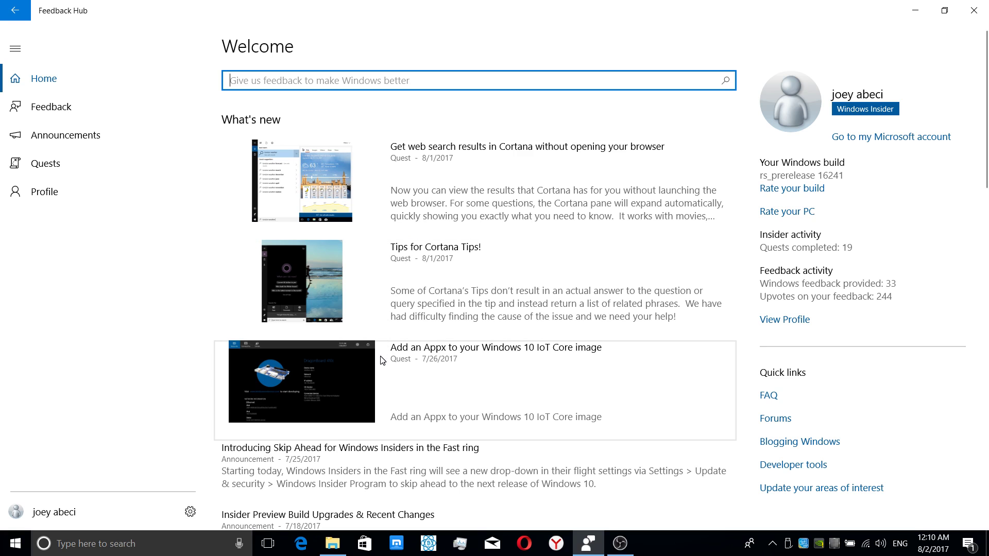
# Step: Switch Feedback Hub to the All feedback list, sorted by Trending
pyautogui.click(68, 110)
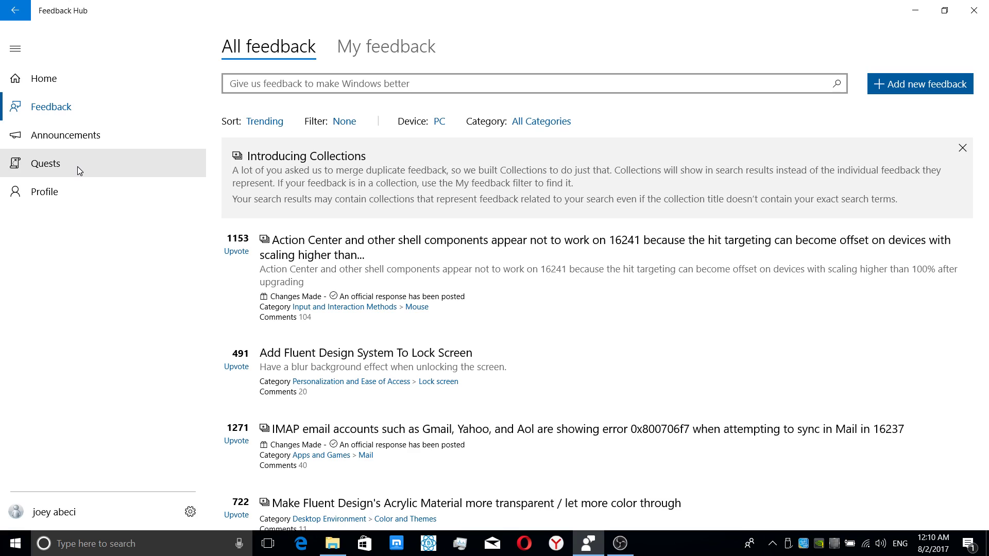
# Step: Open Feedback Hub's Quests page listing quests like Search for emoji in Emoji Panel
pyautogui.click(77, 166)
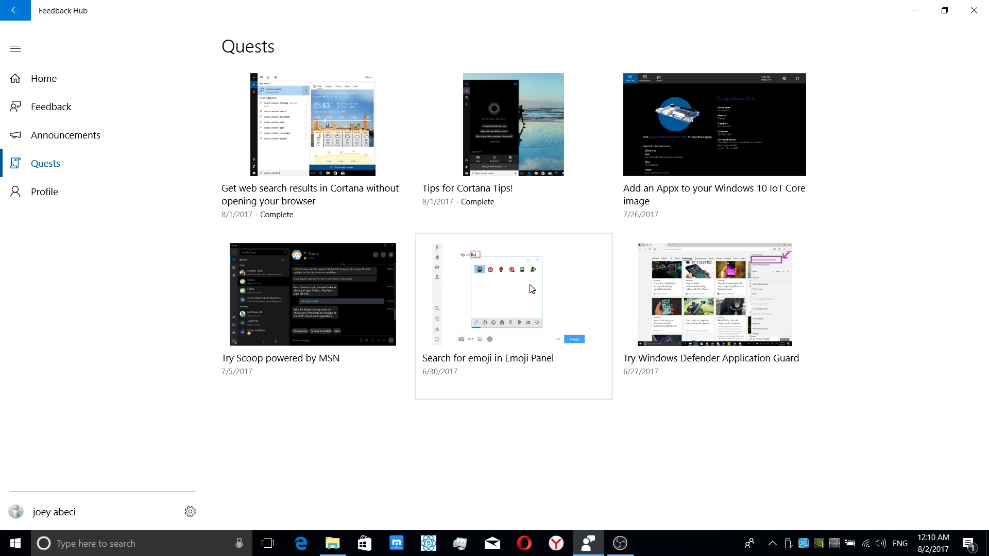
# Step: Open the 'Search for emoji in Emoji Panel' quest and scroll through its four steps
pyautogui.click(532, 289)
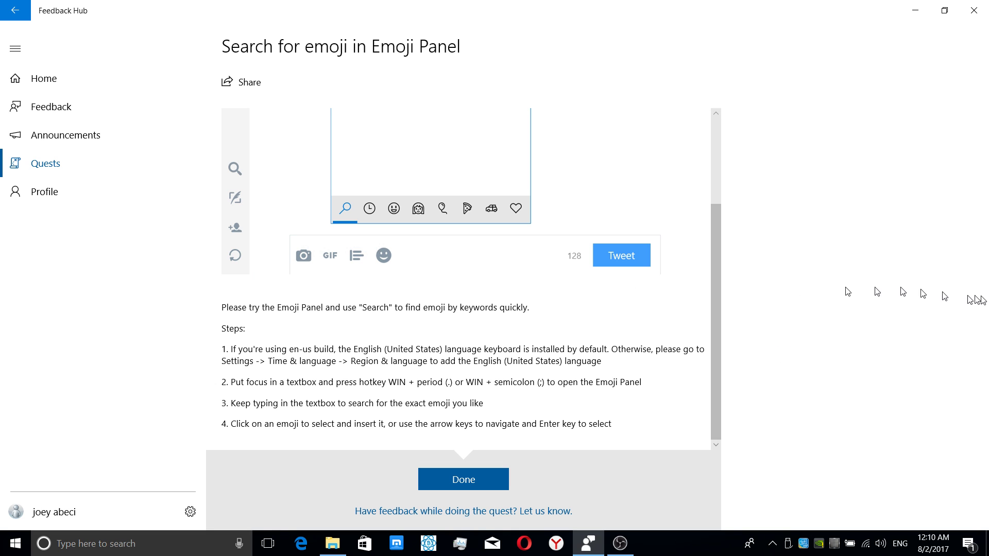
pyautogui.moveTo(720, 265); pyautogui.dragTo(718, 184)
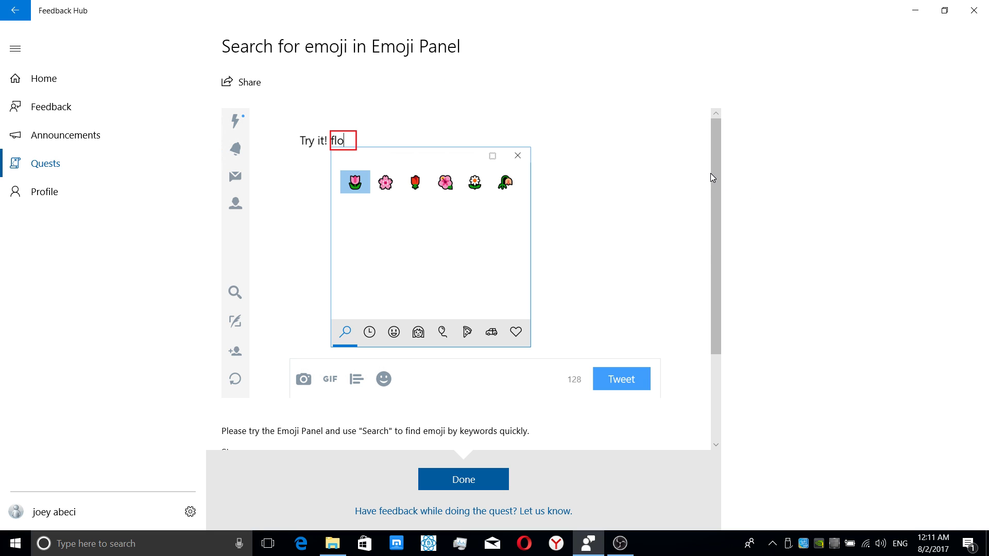
pyautogui.scroll(-3, 713, 223)
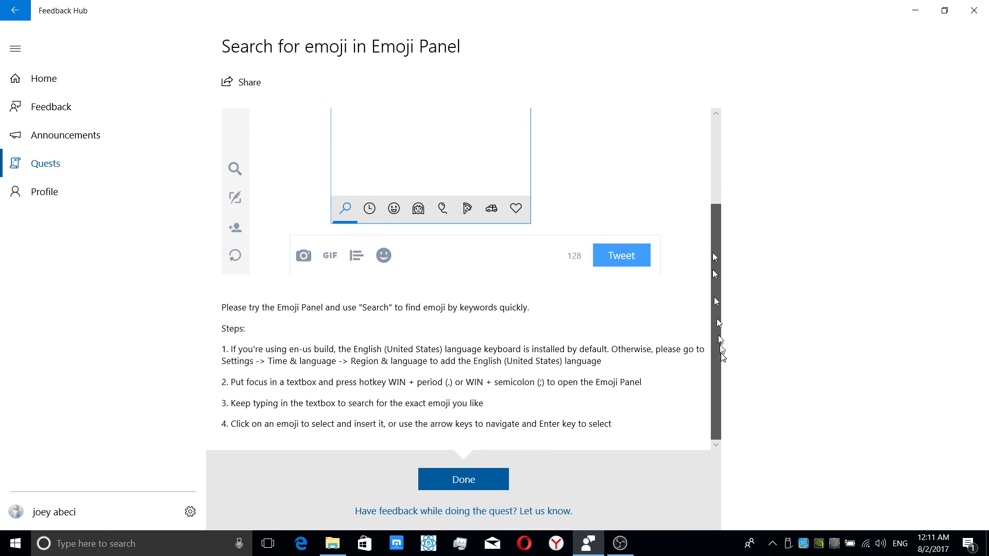
pyautogui.scroll(3, 711, 247)
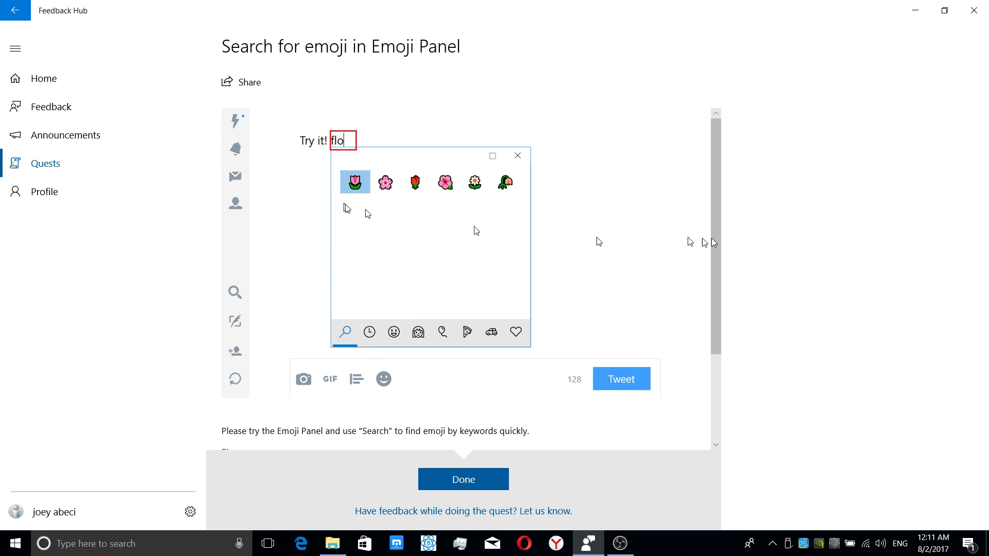
pyautogui.moveTo(715, 212); pyautogui.dragTo(718, 299)
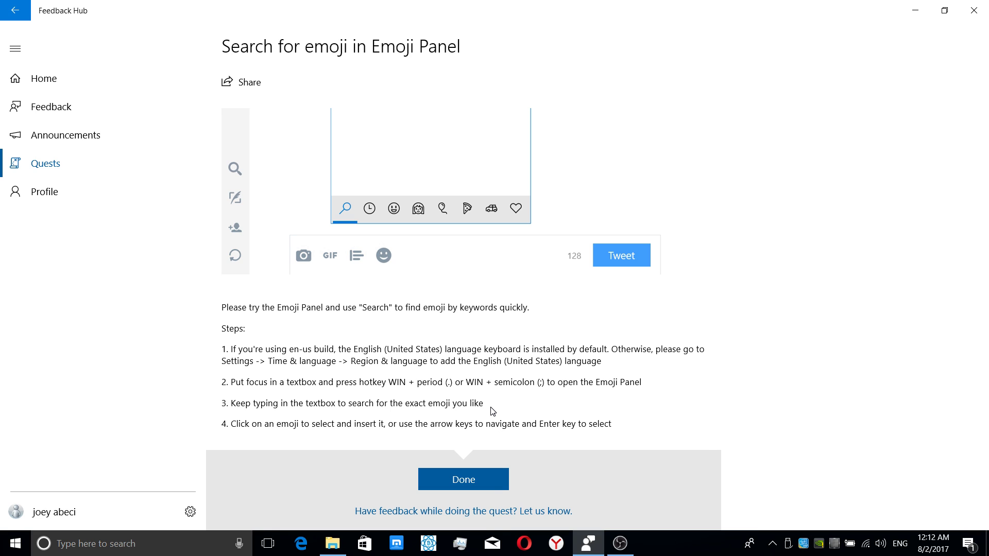
# Step: Launch Word 2016 from Start search and create a new blank document
pyautogui.click(173, 552)
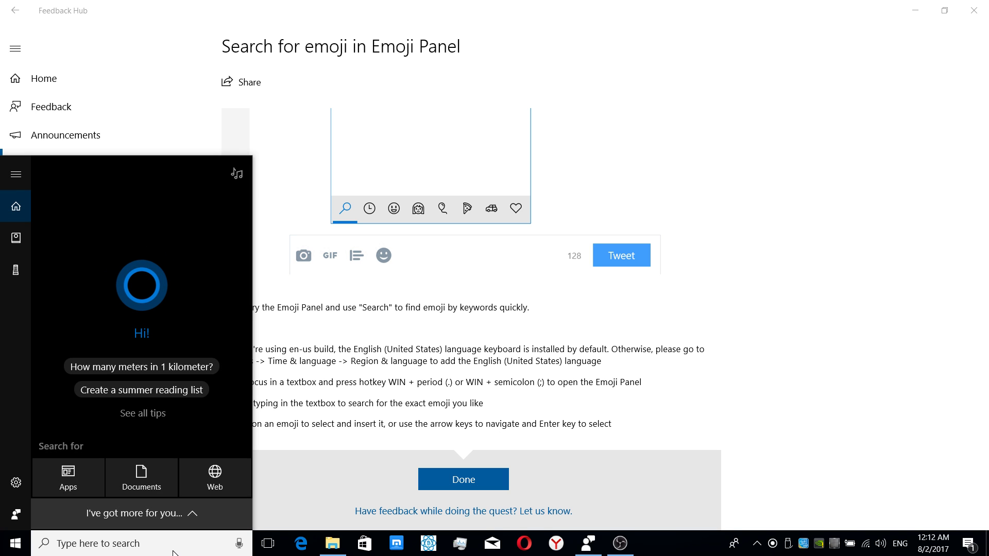
pyautogui.write('word')
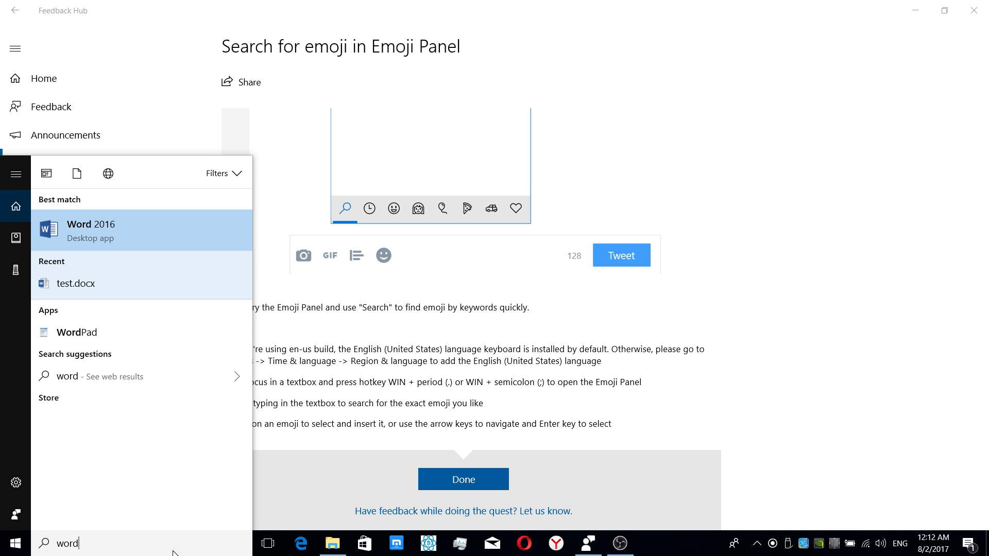
pyautogui.click(133, 233)
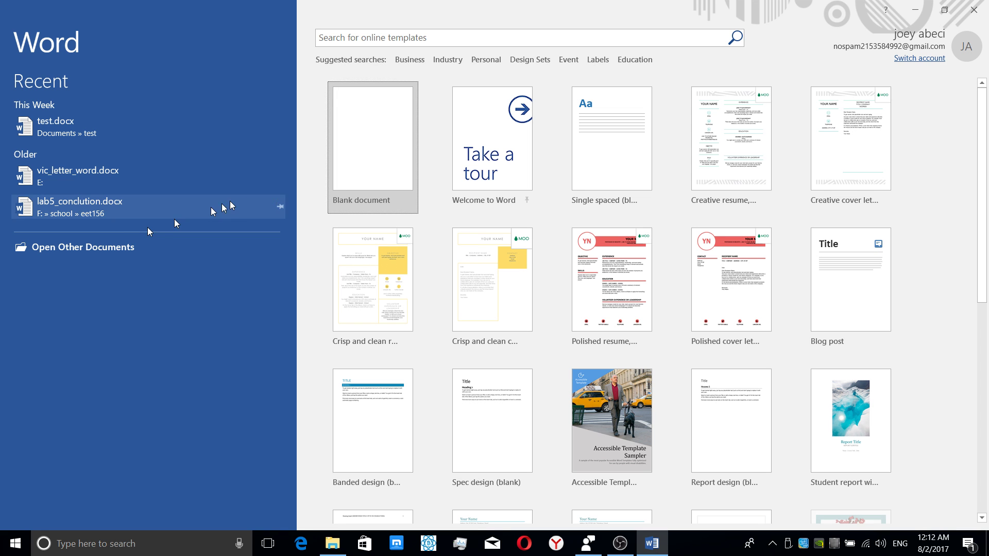
pyautogui.click(381, 149)
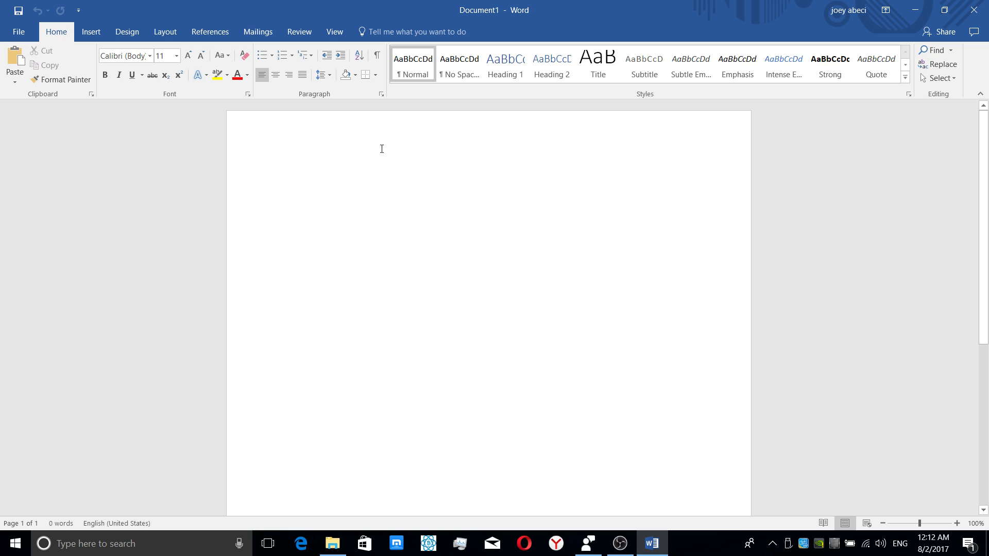
# Step: Type 'Hi internet' and 'Thanks for watching' on separate lines
pyautogui.write('Hi')
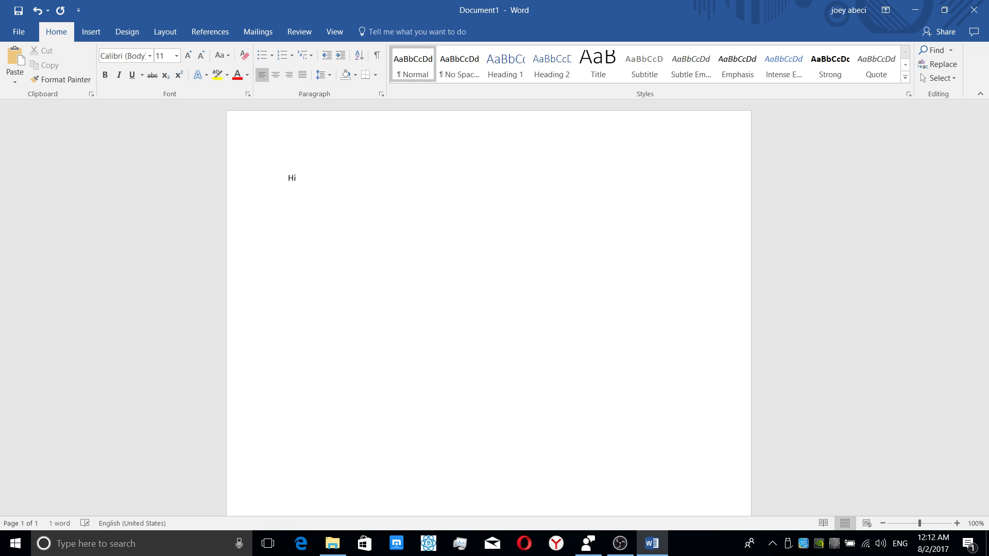
pyautogui.write('ointer')
pyautogui.write('net')
pyautogui.write('thank')
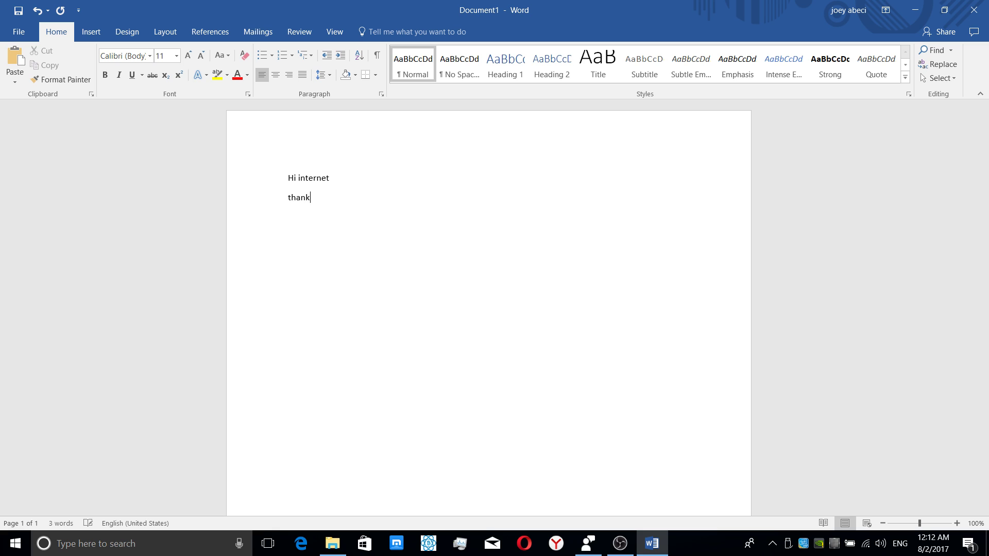
pyautogui.write('s for watching')
# Step: Open the emoji panel with Win+period, browse each emoji category, then switch to search
pyautogui.press('super+period')
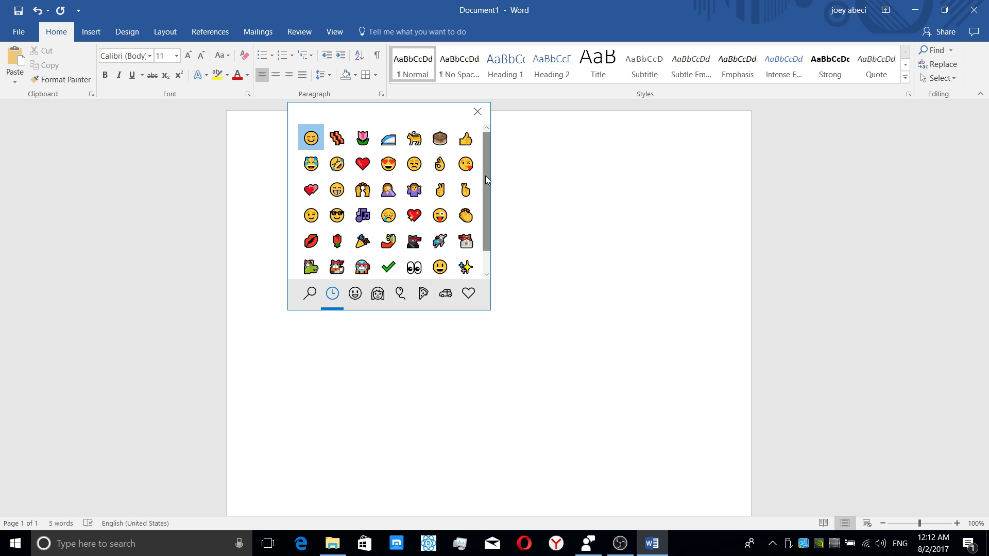
pyautogui.scroll(-1, 484, 178)
pyautogui.scroll(1, 484, 178)
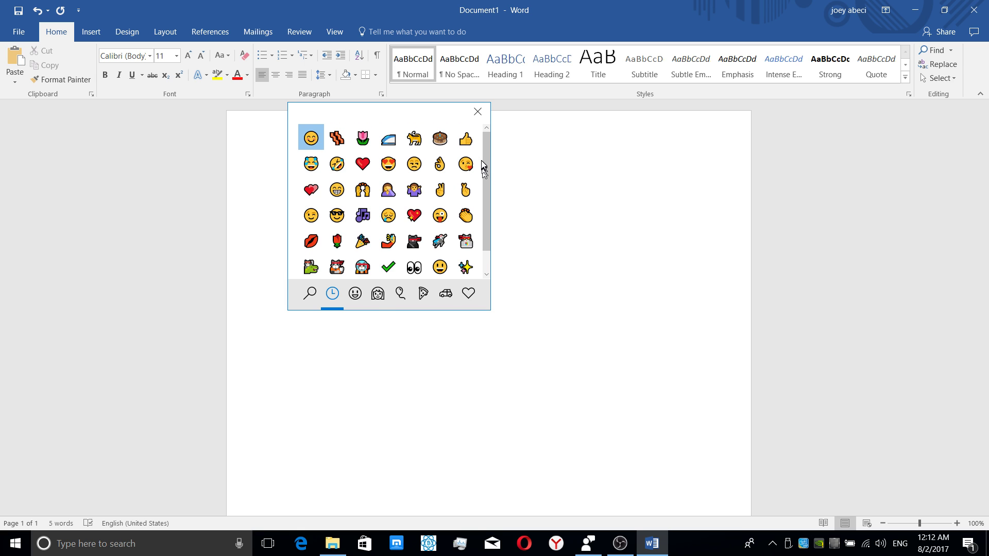
pyautogui.click(356, 297)
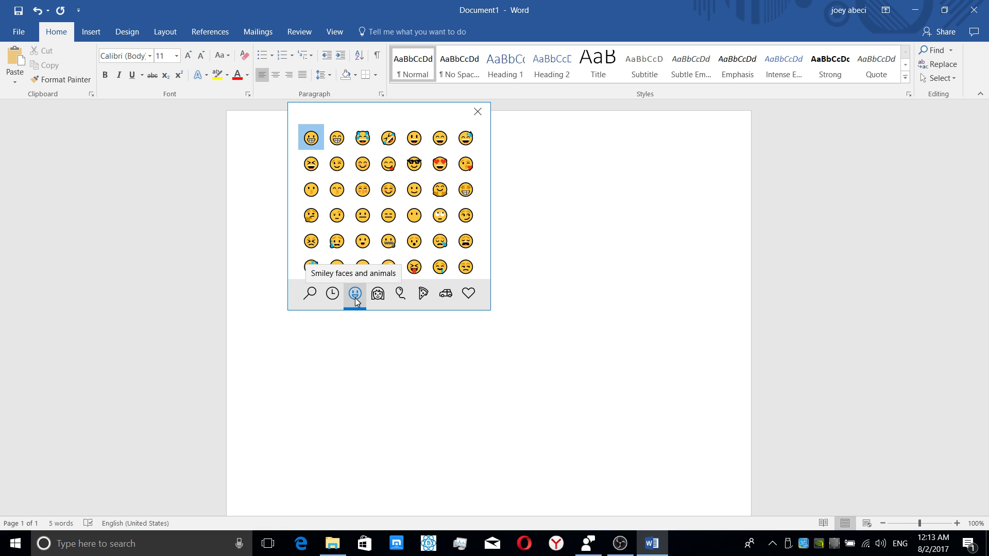
pyautogui.click(371, 298)
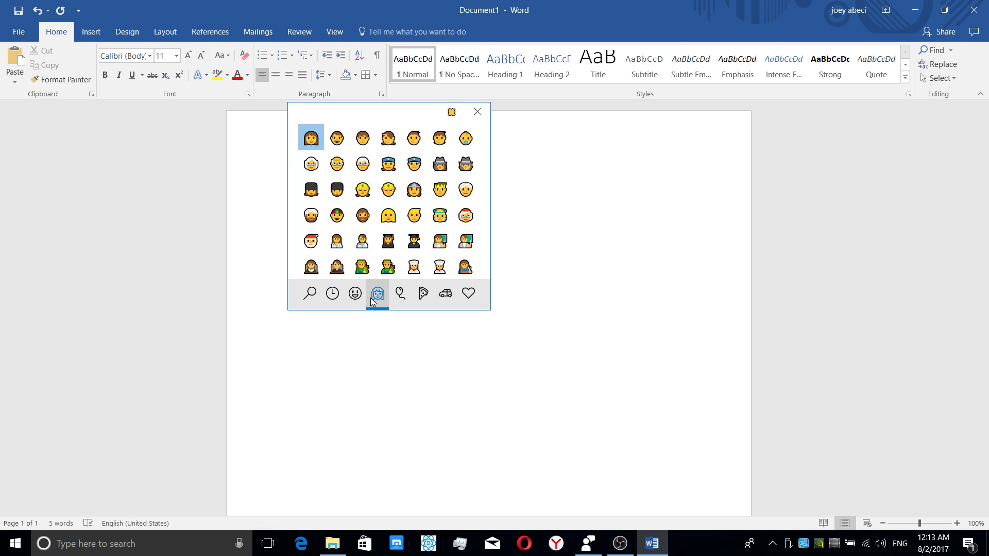
pyautogui.click(404, 296)
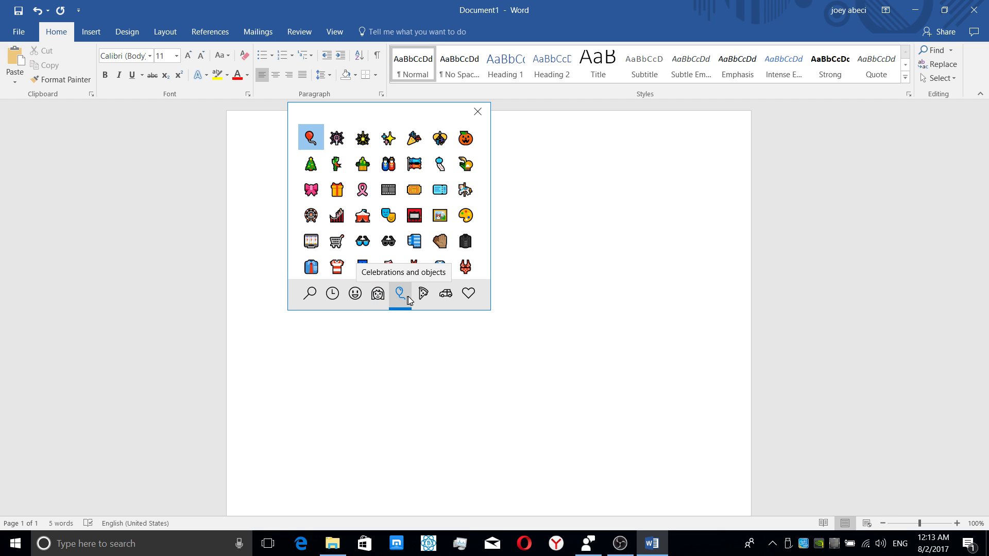
pyautogui.click(423, 297)
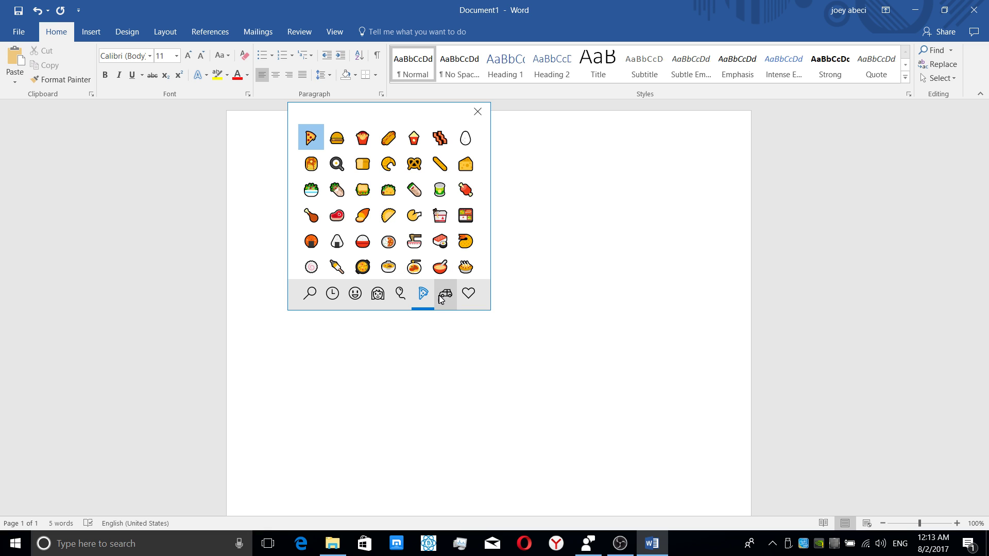
pyautogui.click(442, 298)
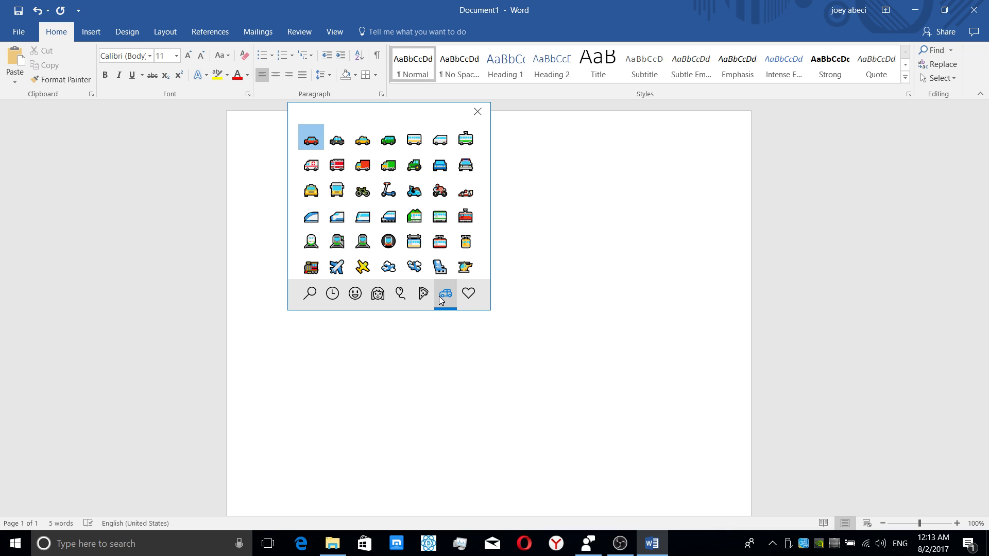
pyautogui.click(468, 302)
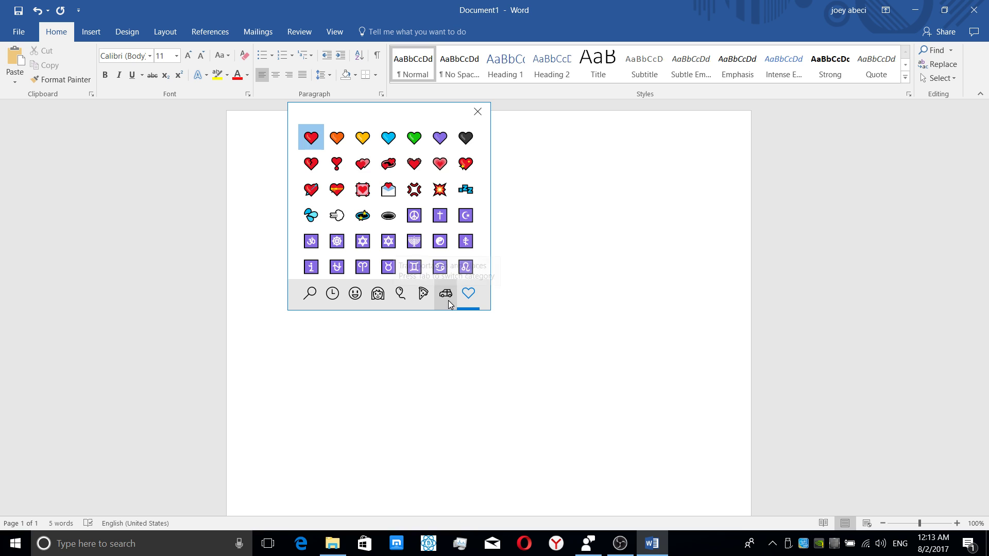
pyautogui.click(446, 299)
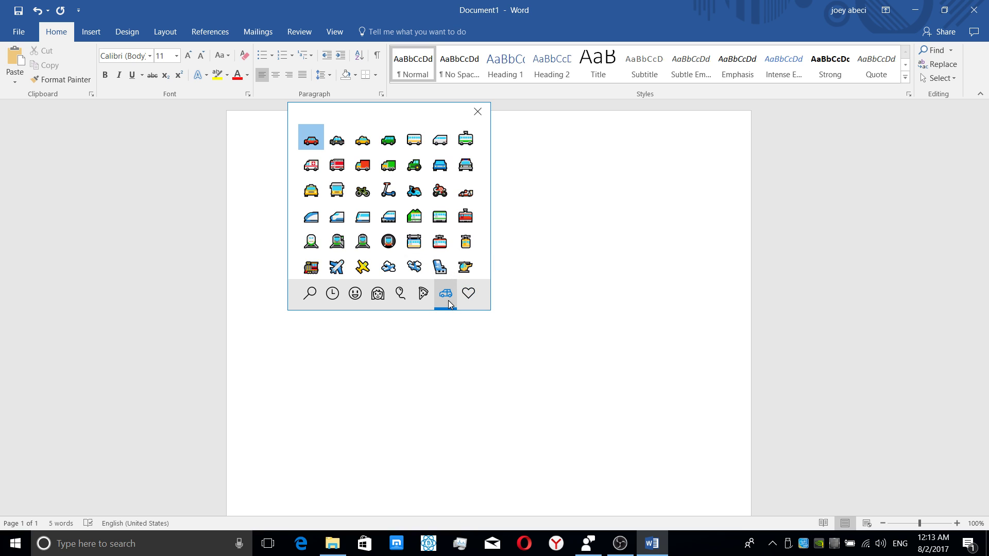
pyautogui.click(311, 295)
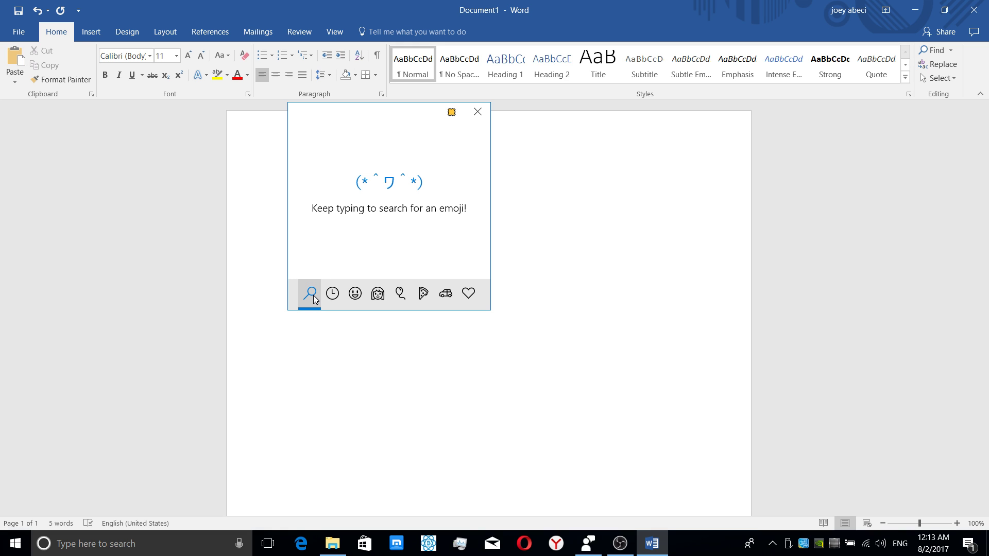
# Step: Search the emoji panel for 'flow', insert the tulip emoji, and start a new line
pyautogui.write('flow')
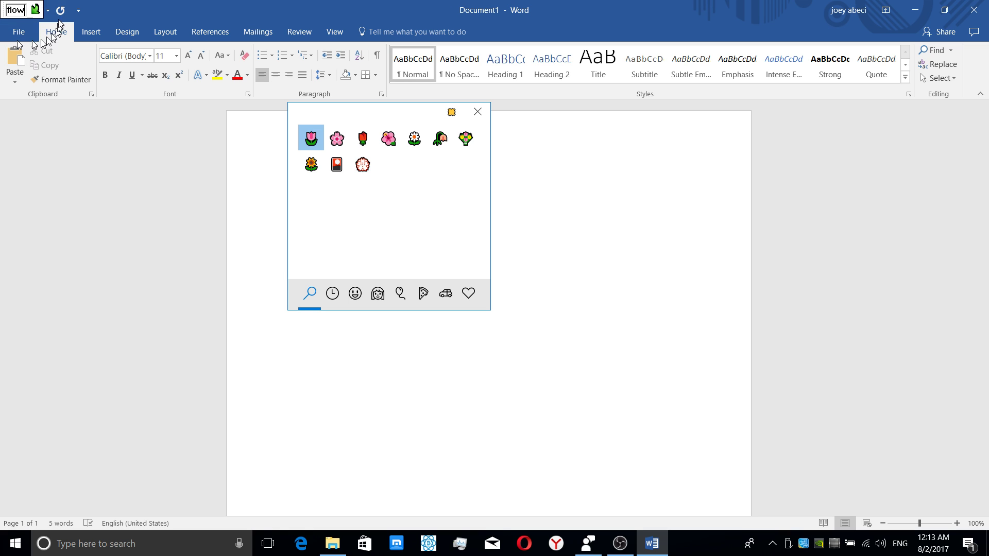
pyautogui.click(310, 135)
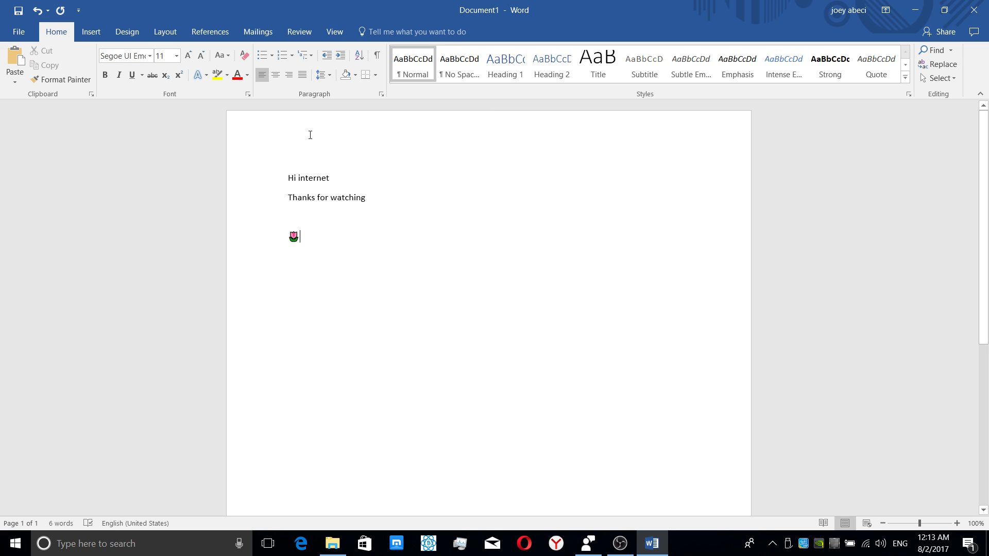
pyautogui.press('Return')
pyautogui.press('Return')
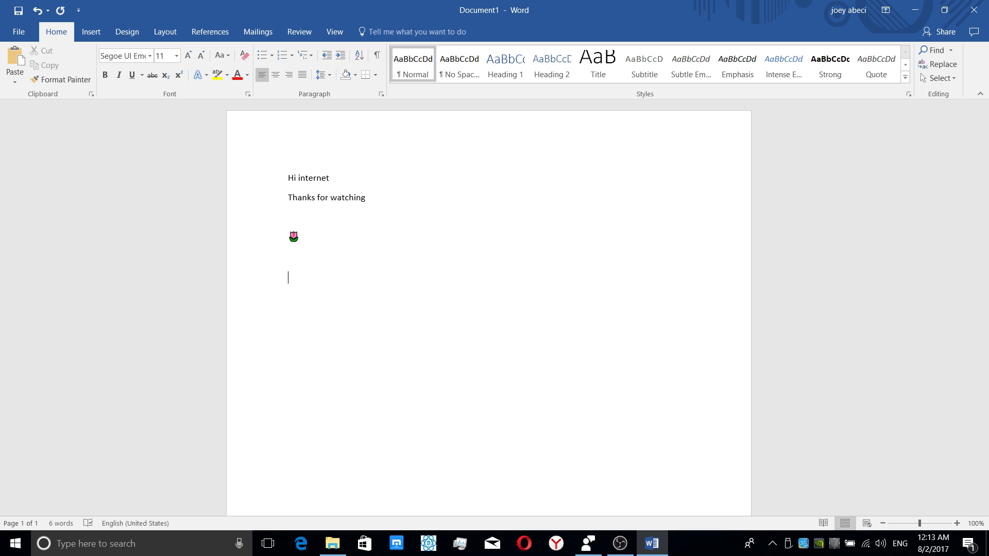
# Step: Insert a smiling-face emoji and enlarge it to 72 pt
pyautogui.press('super+period')
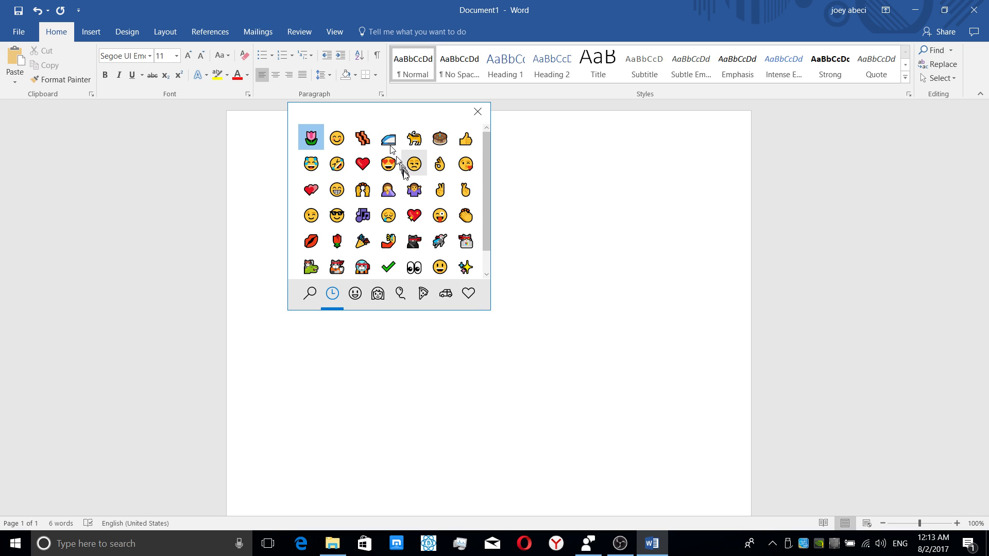
pyautogui.click(338, 139)
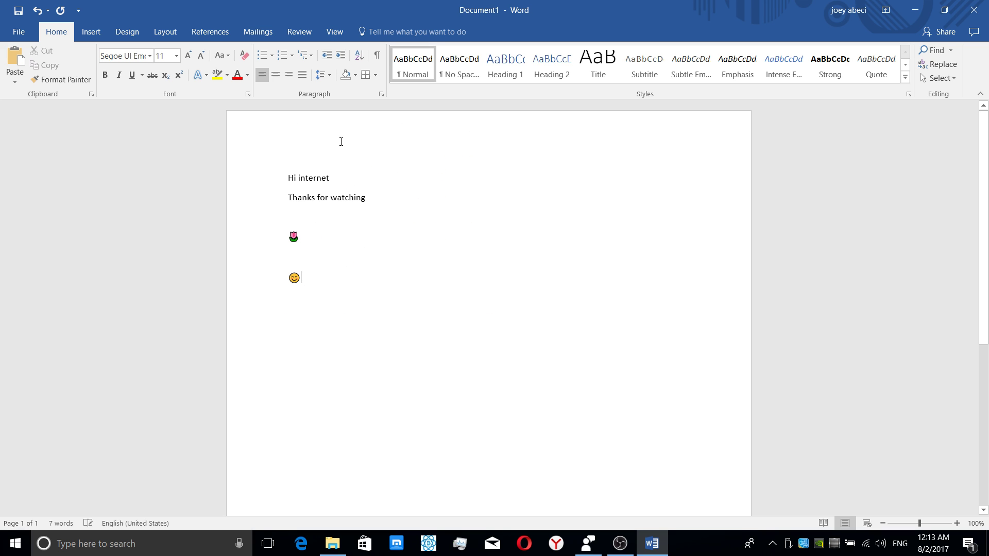
pyautogui.hotkey('shift', 'Left')
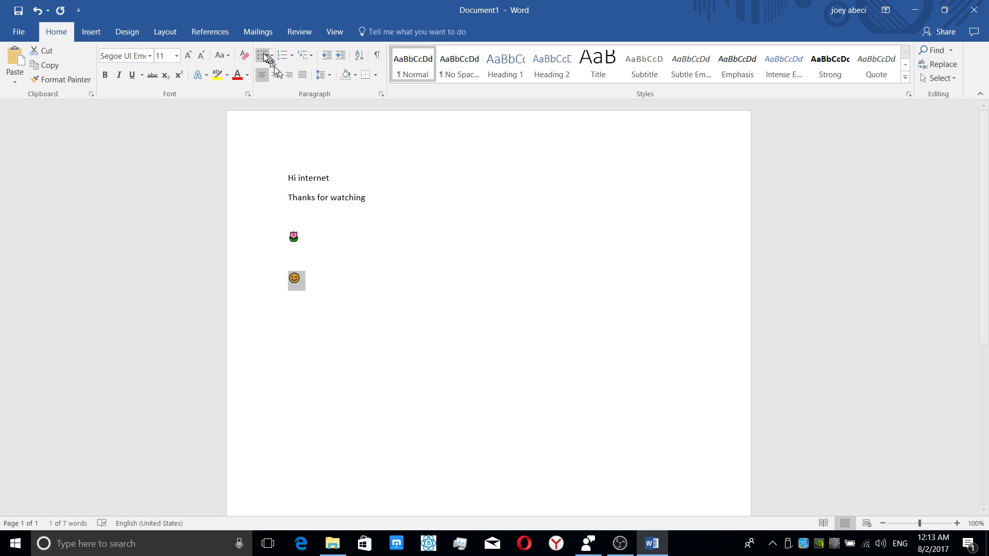
pyautogui.click(176, 57)
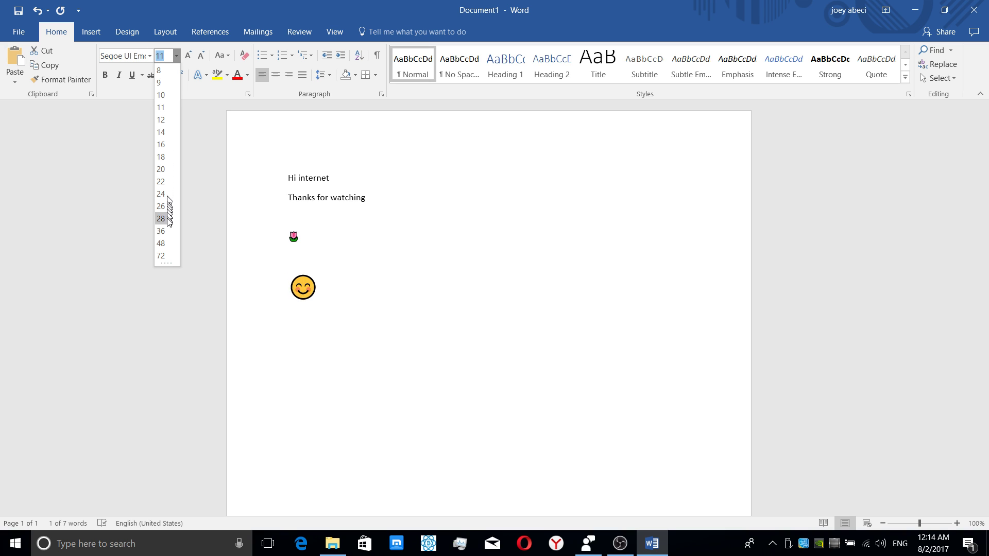
pyautogui.click(167, 257)
pyautogui.press('Right')
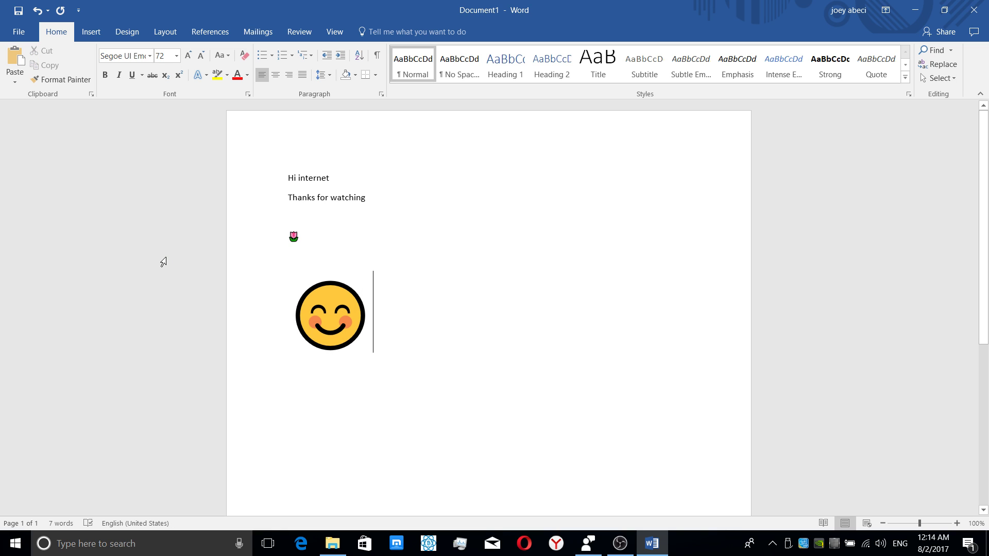
# Step: Add a 14-point bacon emoji on a new line below the smiley
pyautogui.press('Return')
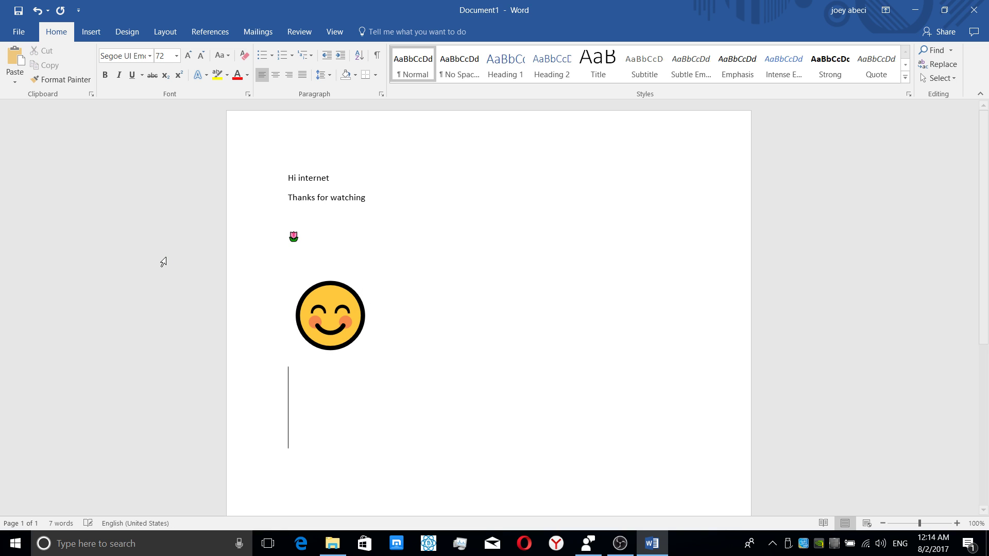
pyautogui.click(176, 55)
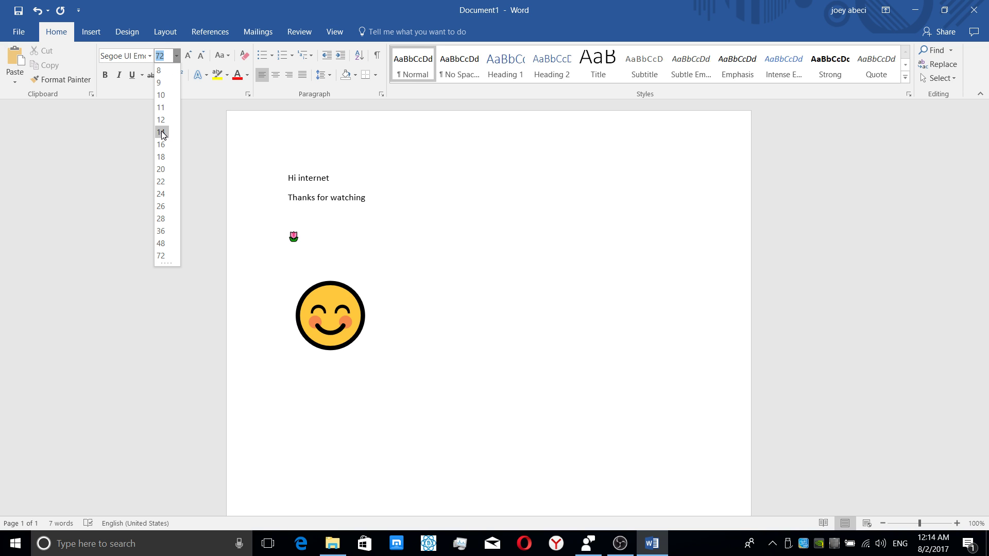
pyautogui.click(161, 132)
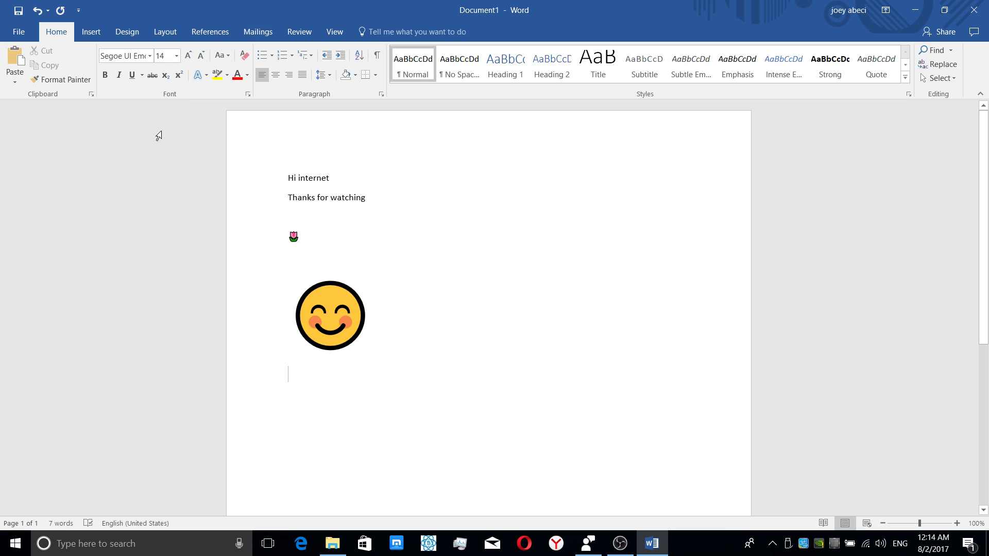
pyautogui.press('super+period')
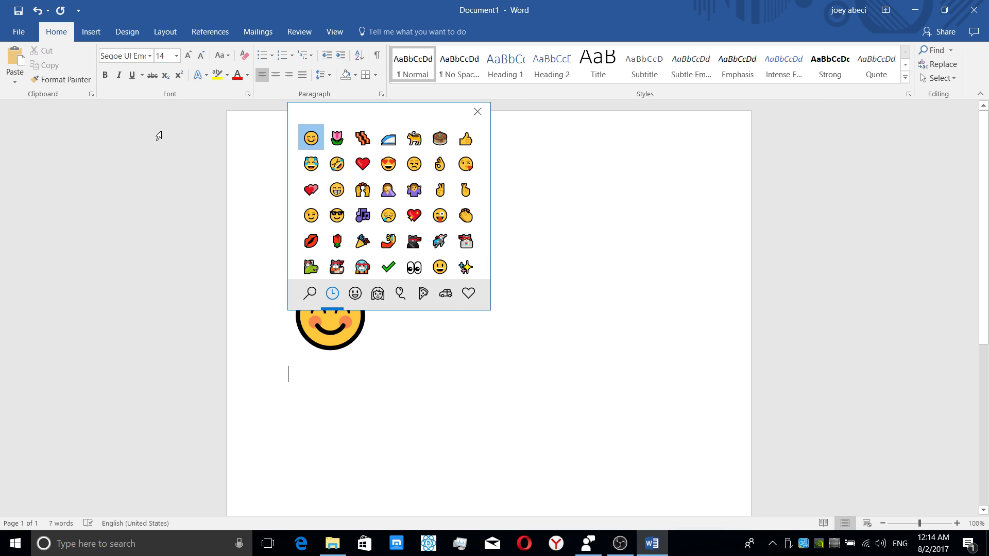
pyautogui.click(360, 138)
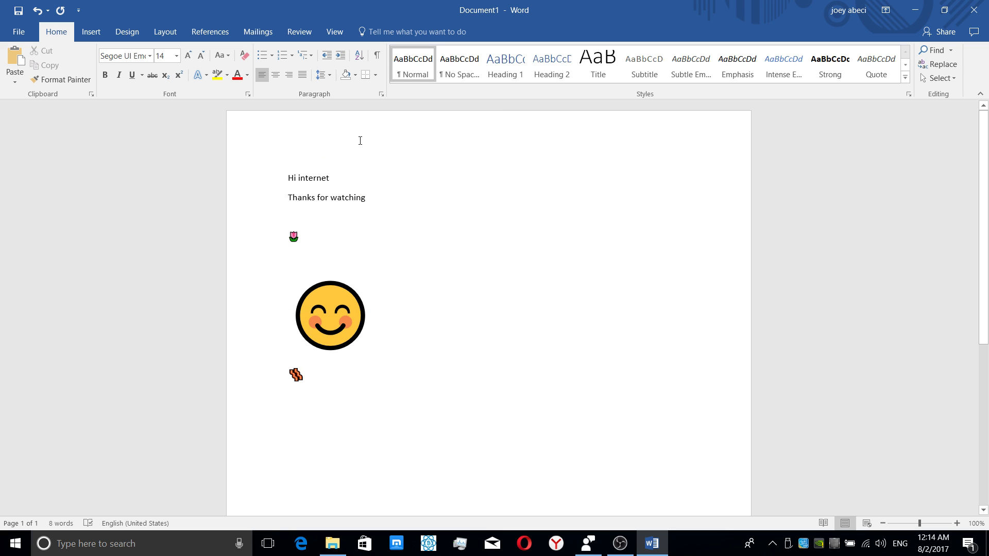
# Step: Add a 48-point bacon emoji on the next line, then start a new paragraph
pyautogui.press('Return')
pyautogui.click(176, 57)
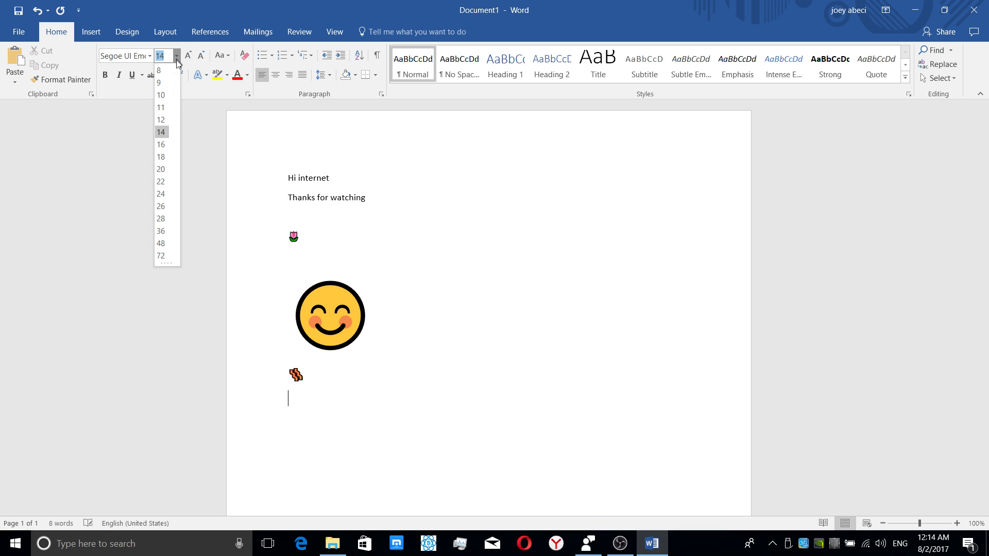
pyautogui.click(163, 245)
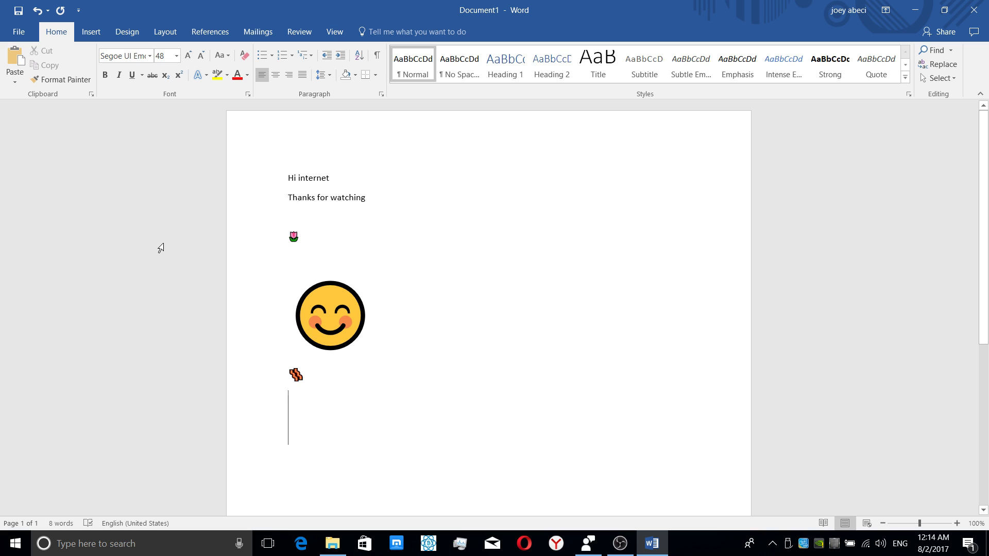
pyautogui.press('super+period')
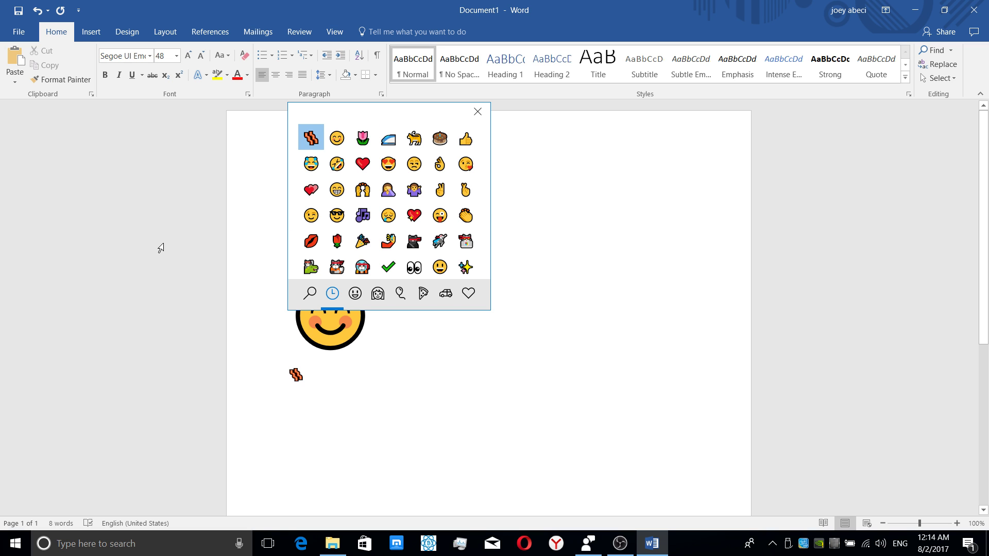
pyautogui.click(312, 138)
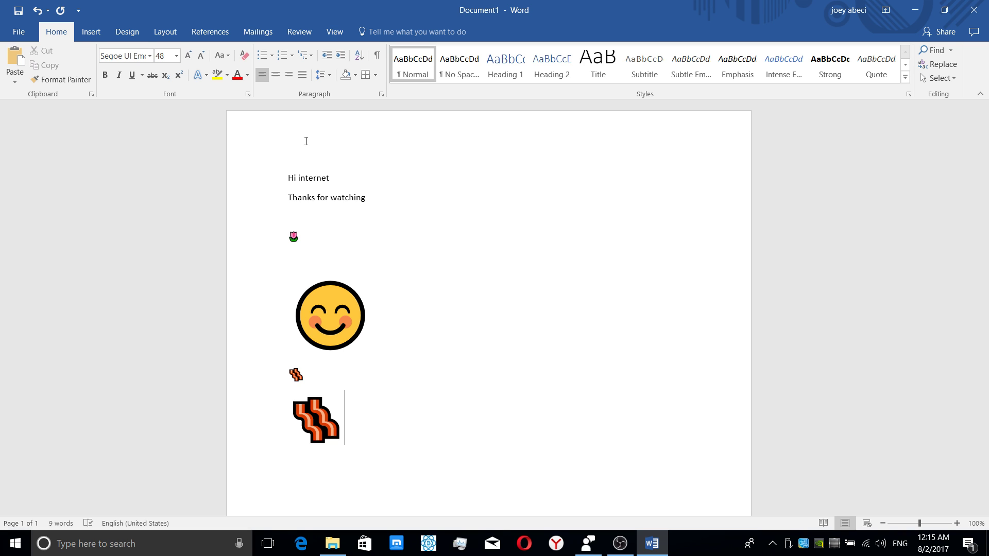
pyautogui.press('Return')
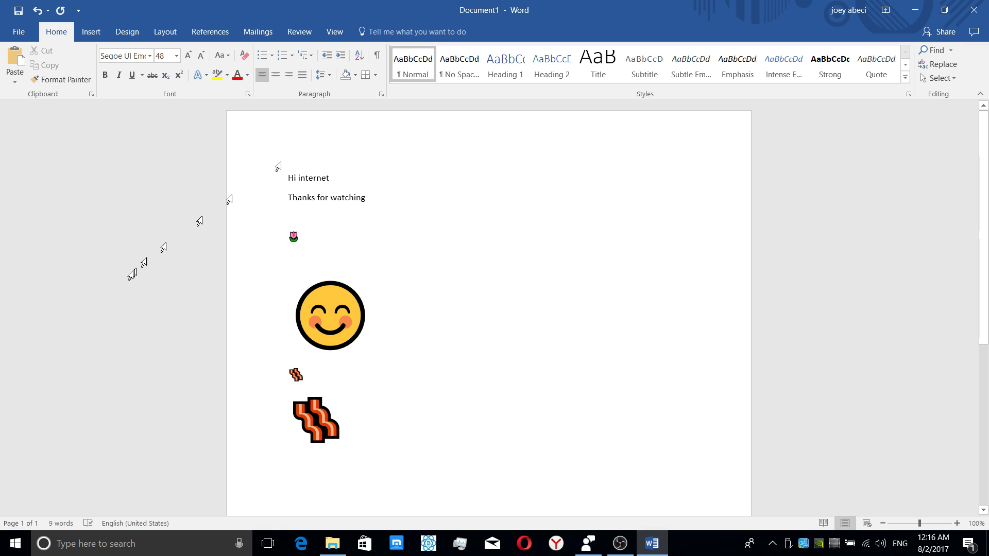
# Step: Launch PowerPoint 2016, create a blank presentation, and place the cursor in the title box
pyautogui.click(97, 547)
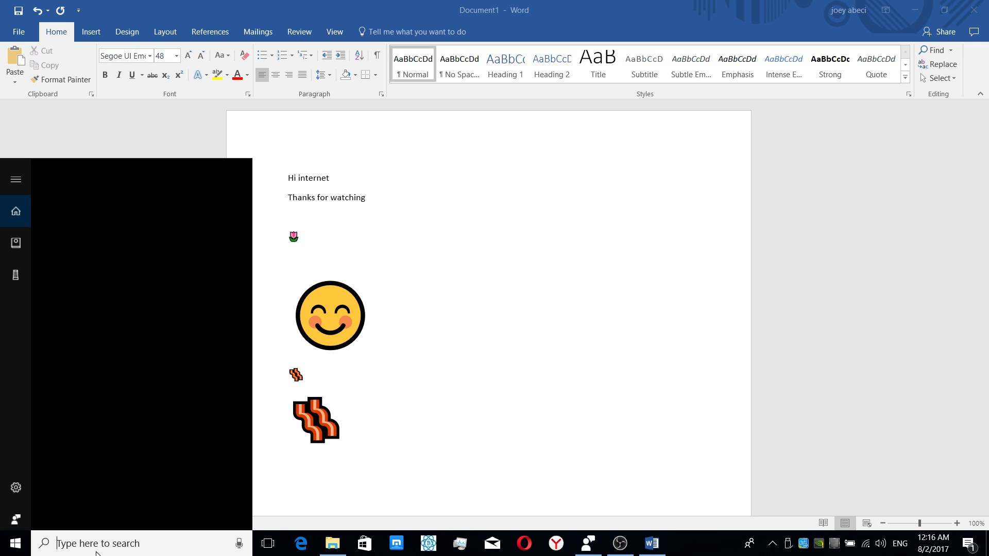
pyautogui.write('power')
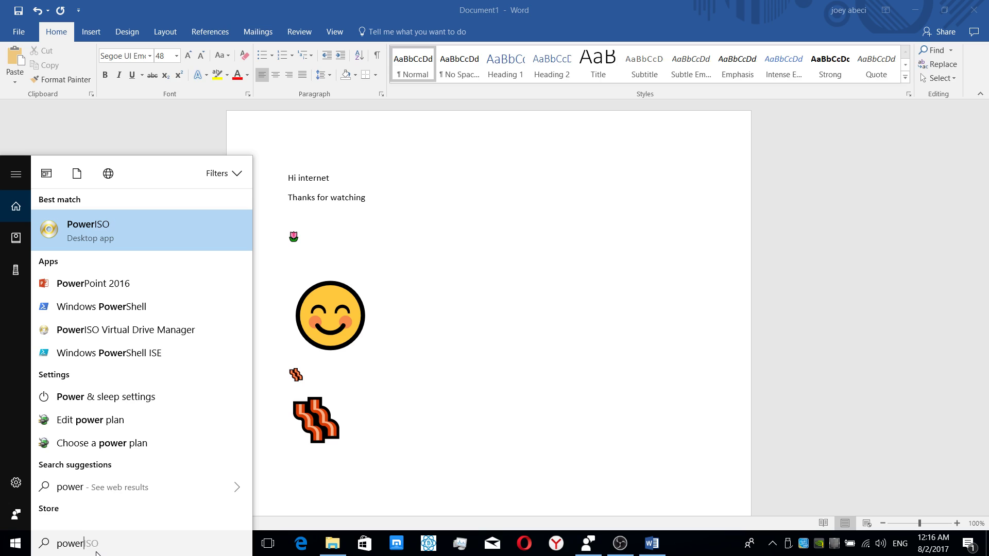
pyautogui.click(114, 287)
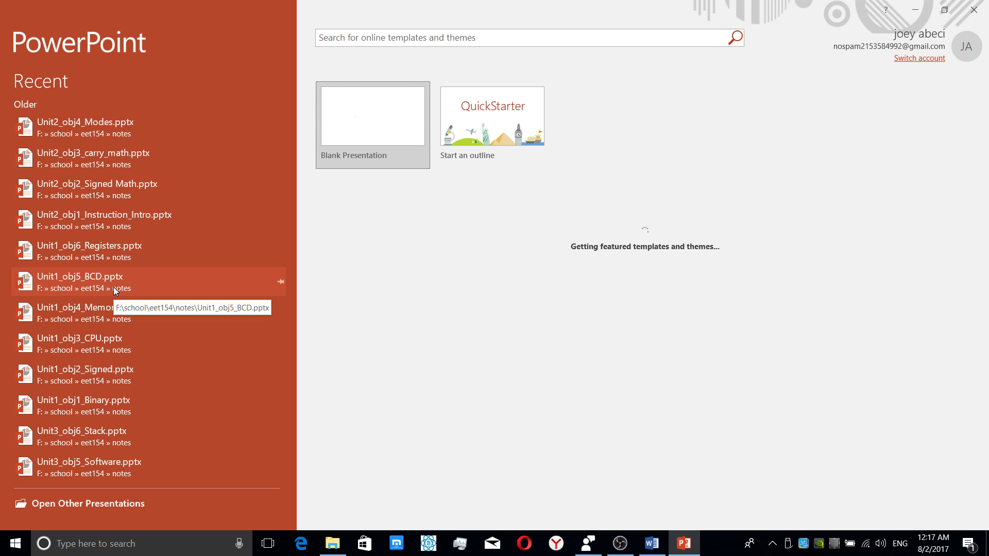
pyautogui.click(382, 137)
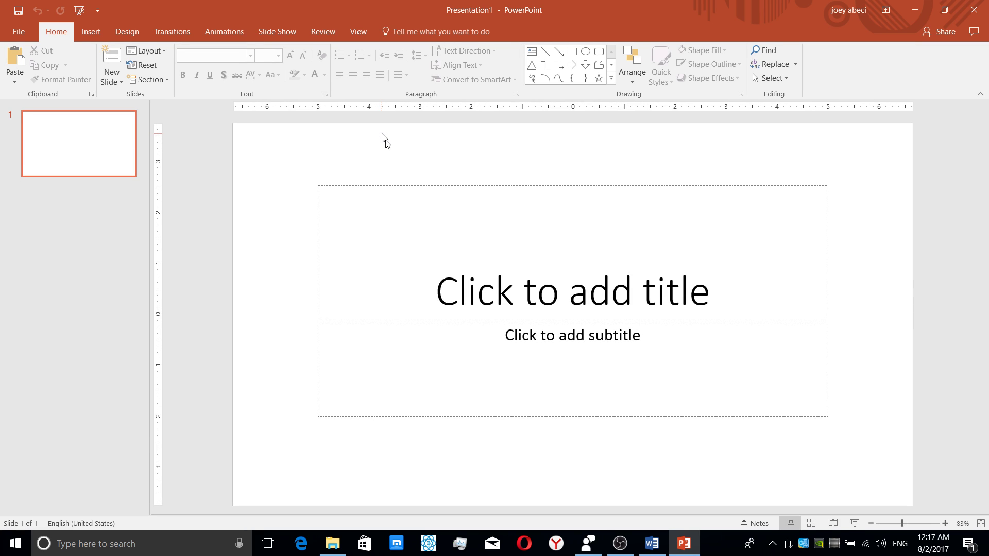
pyautogui.click(523, 271)
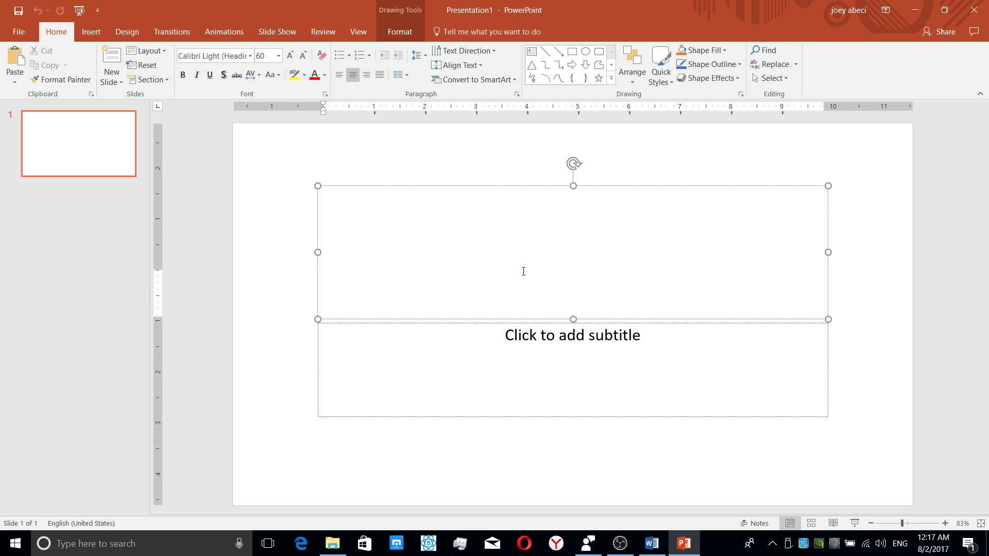
# Step: Insert a smiley and then a bacon emoji into the slide title from the emoji panel
pyautogui.press('super+period')
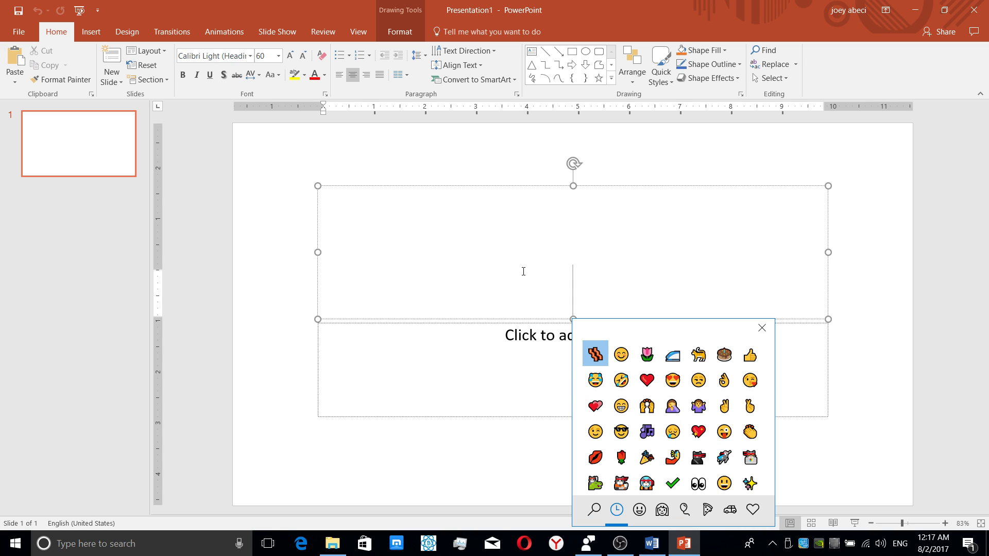
pyautogui.click(621, 355)
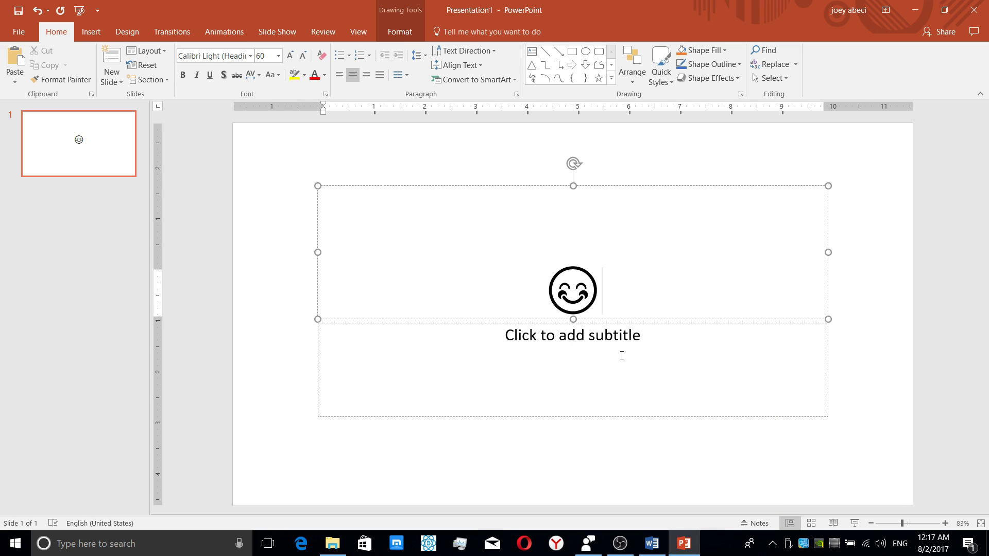
pyautogui.press('super+period')
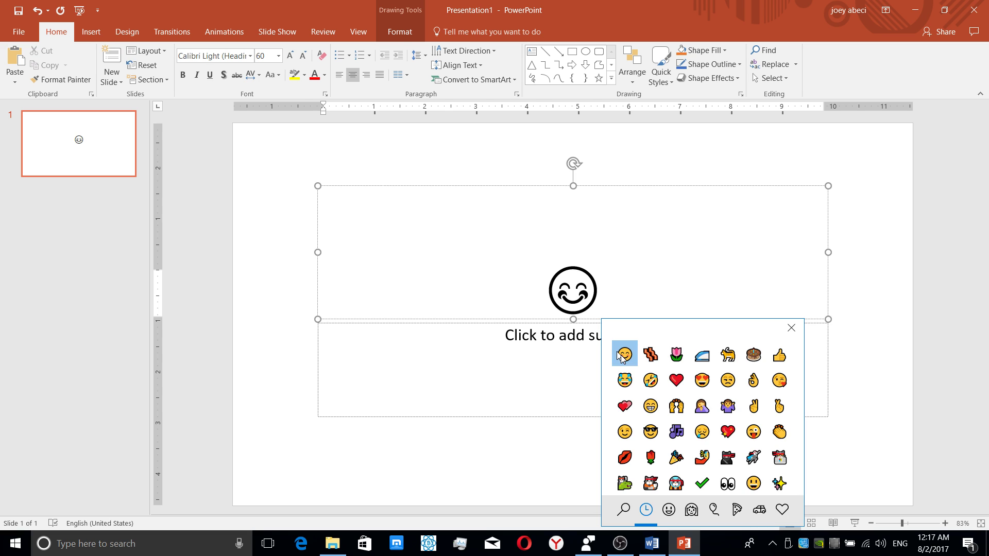
pyautogui.click(650, 355)
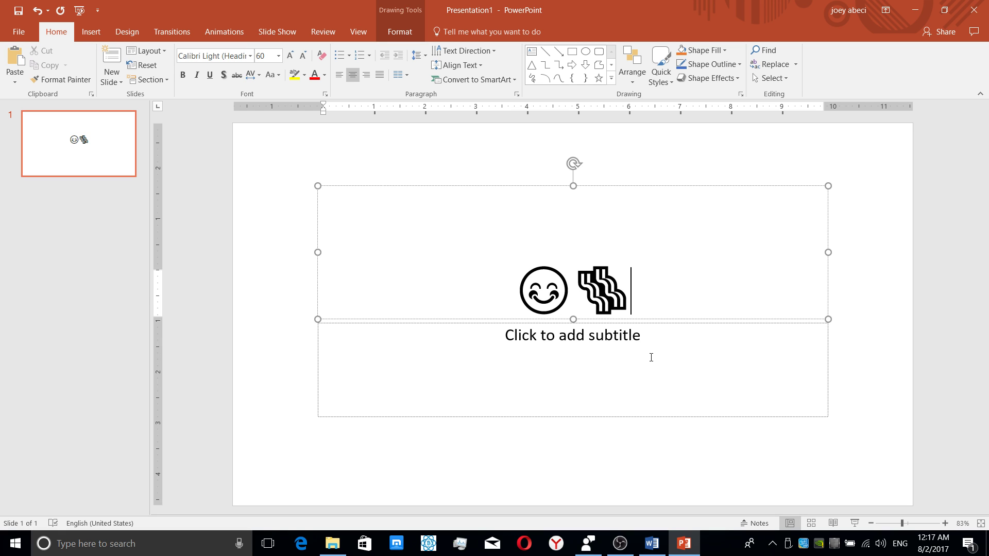
# Step: Add a train-front emoji from the Transportation category, then place the cursor in the subtitle
pyautogui.press('super+period')
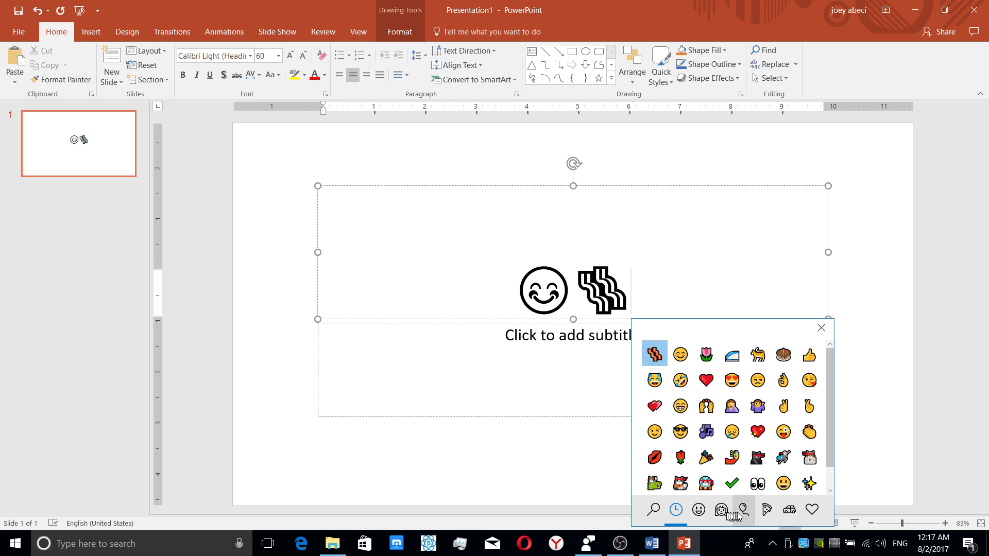
pyautogui.click(765, 512)
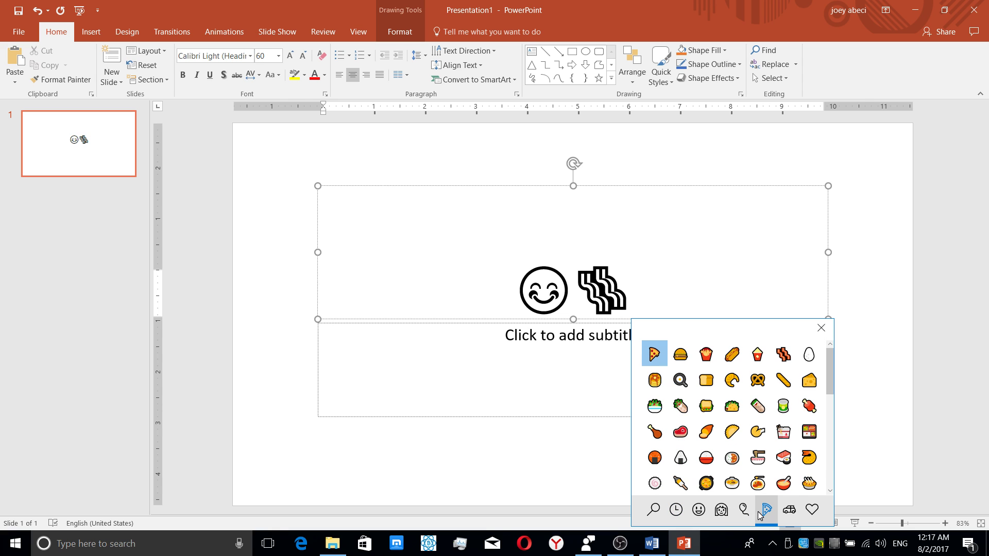
pyautogui.click(788, 516)
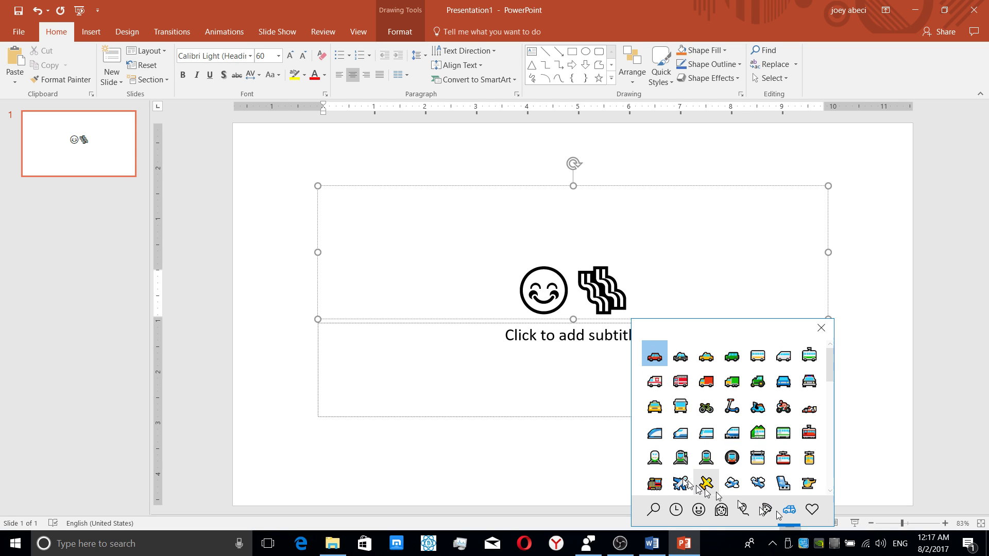
pyautogui.click(655, 460)
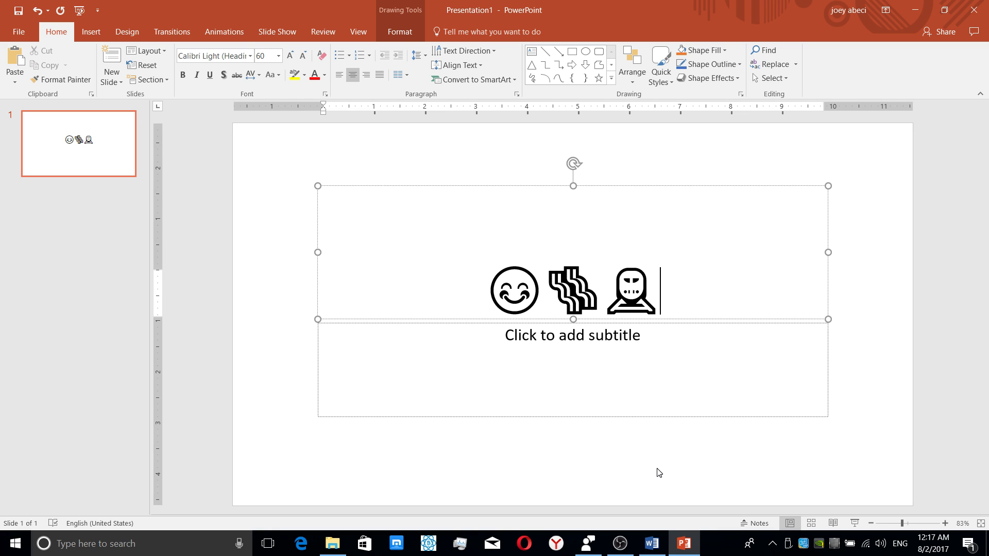
pyautogui.click(630, 367)
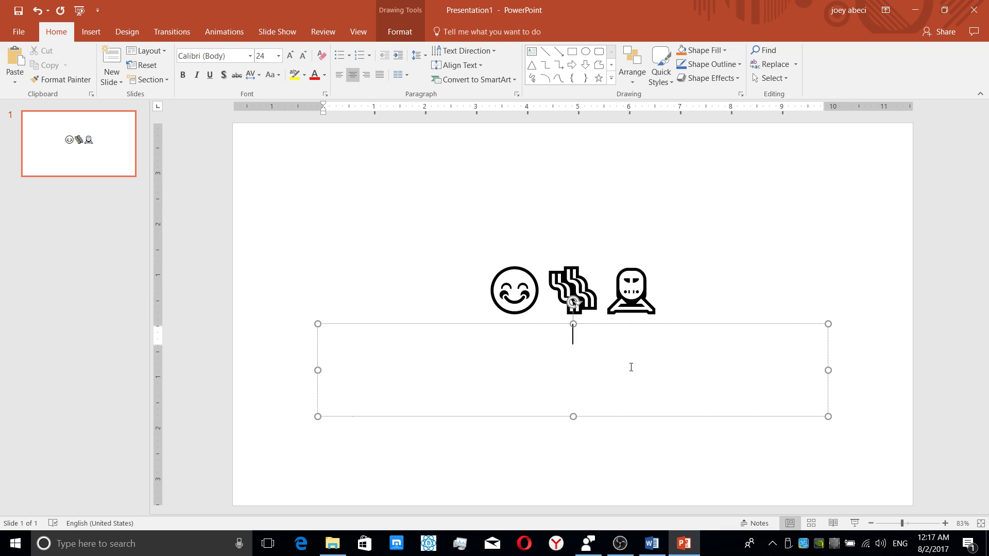
# Step: Insert heart-eyes and birthday cake emoji into the subtitle, then minimize PowerPoint
pyautogui.press('super+period')
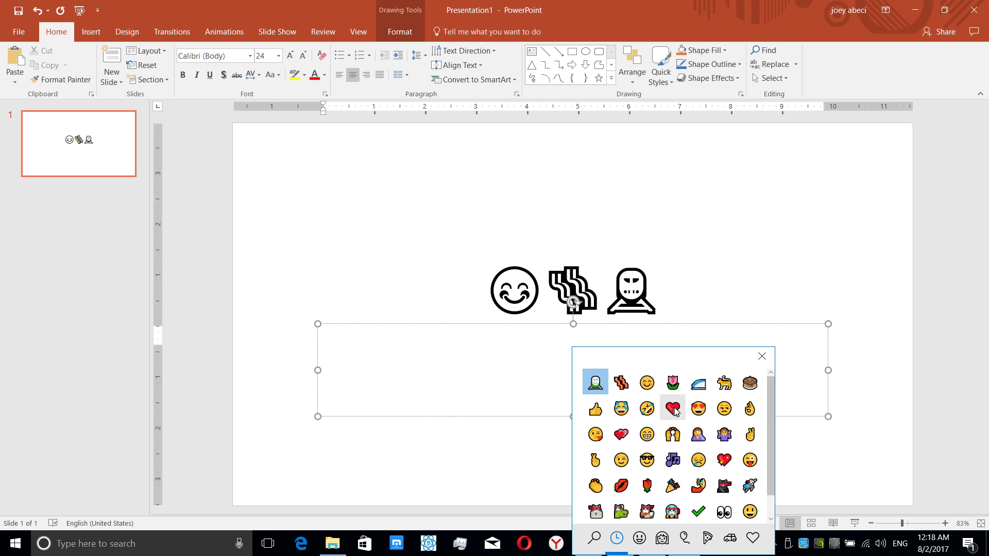
pyautogui.click(698, 408)
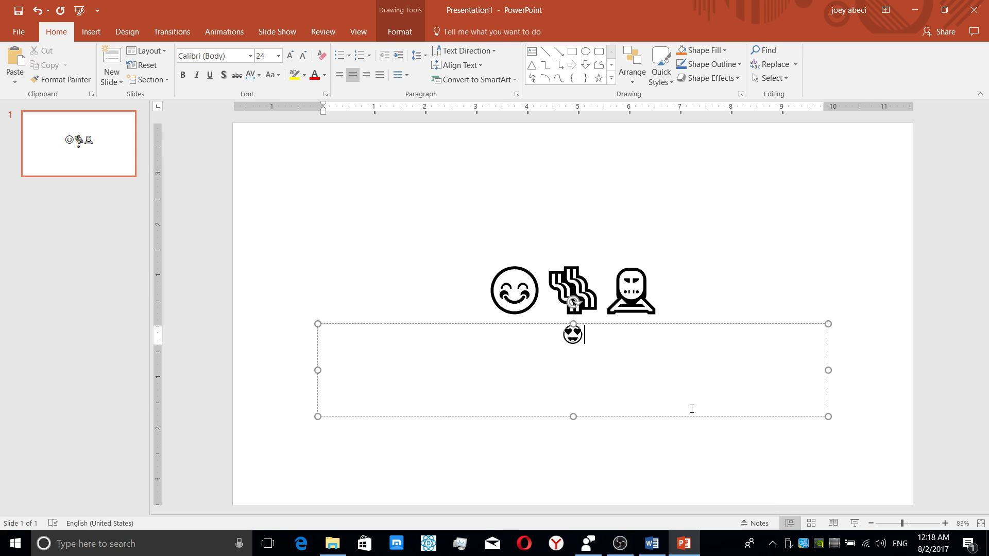
pyautogui.press('super+period')
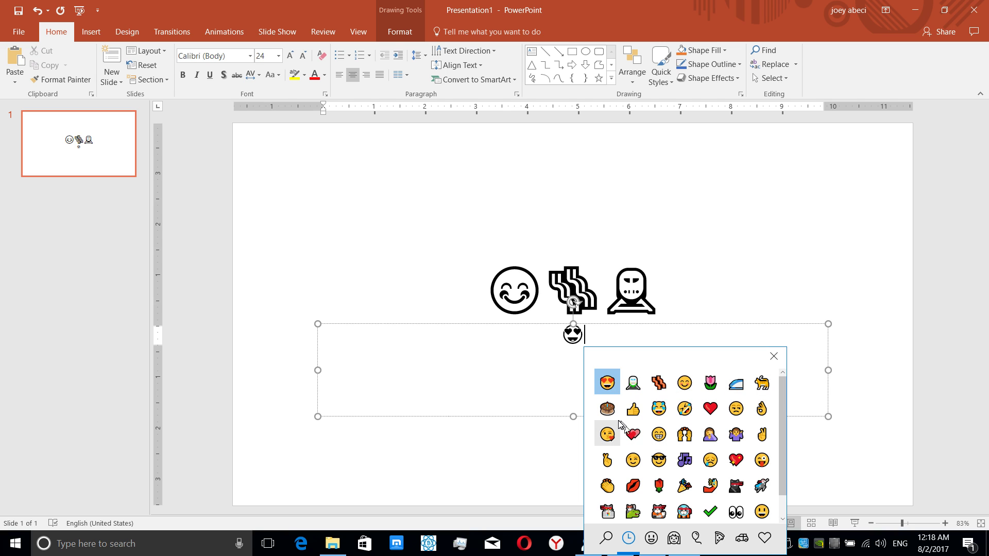
pyautogui.click(617, 412)
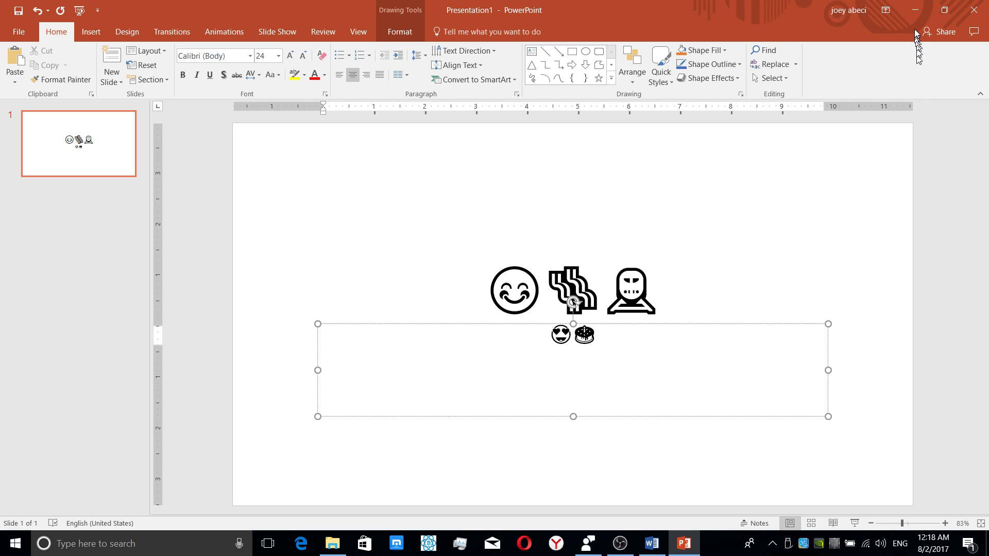
pyautogui.click(916, 11)
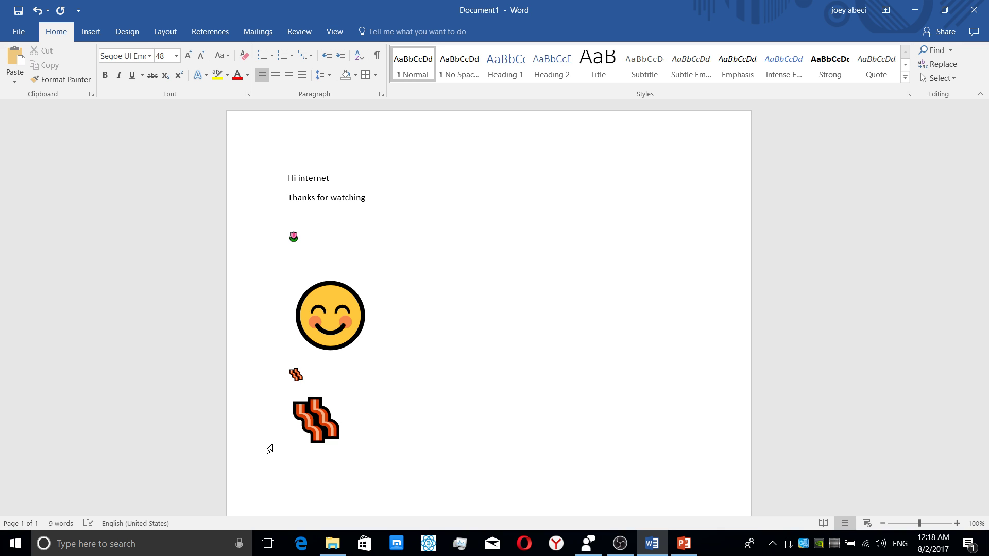
# Step: Search the emoji panel for 'music' and insert the musical score emoji into the document
pyautogui.press('super+period')
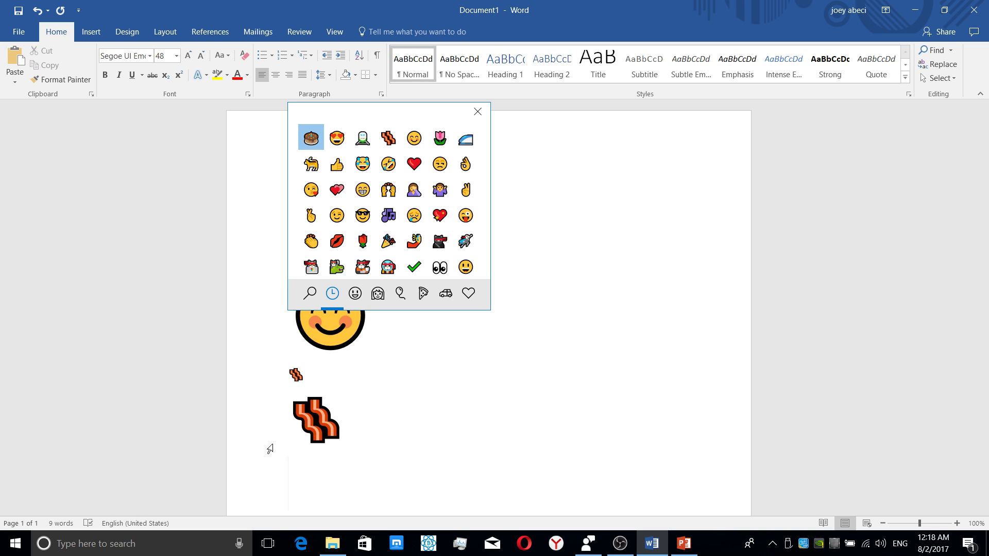
pyautogui.write('m')
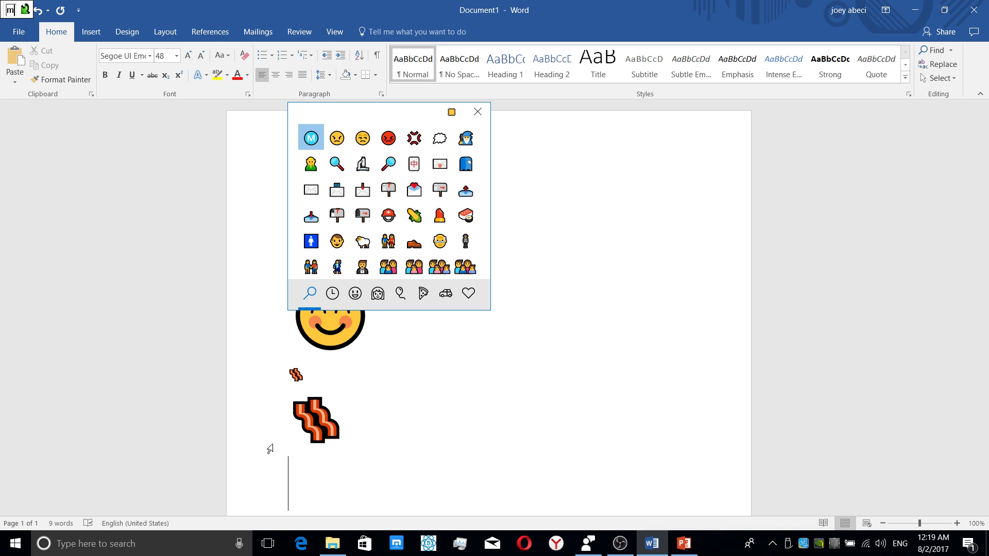
pyautogui.write('usic')
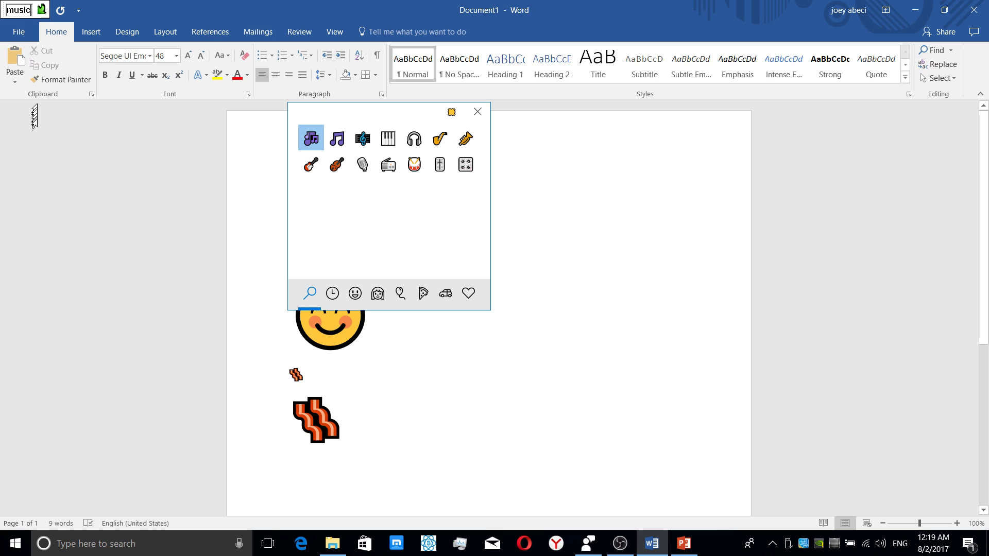
pyautogui.press('BackSpace')
pyautogui.press('BackSpace')
pyautogui.press('BackSpace')
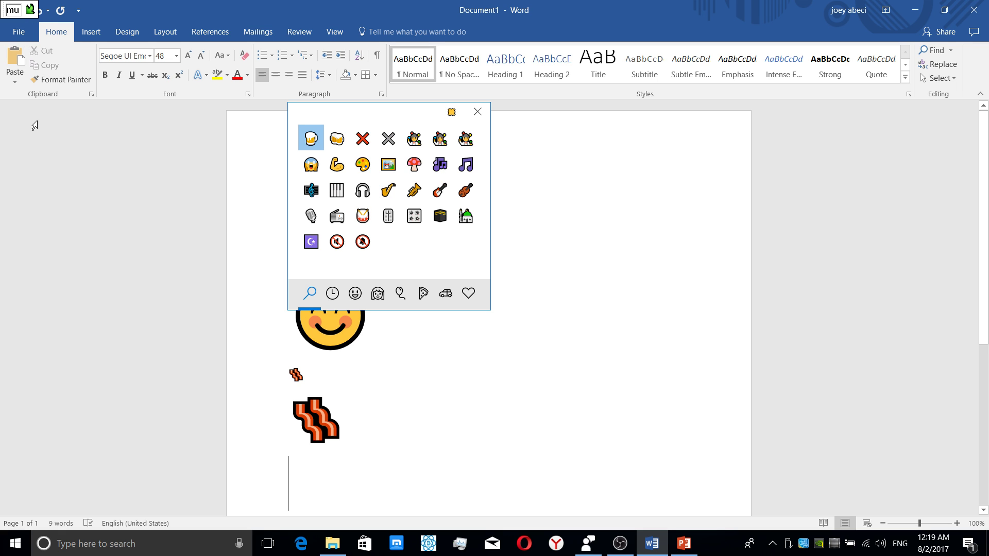
pyautogui.write('sic')
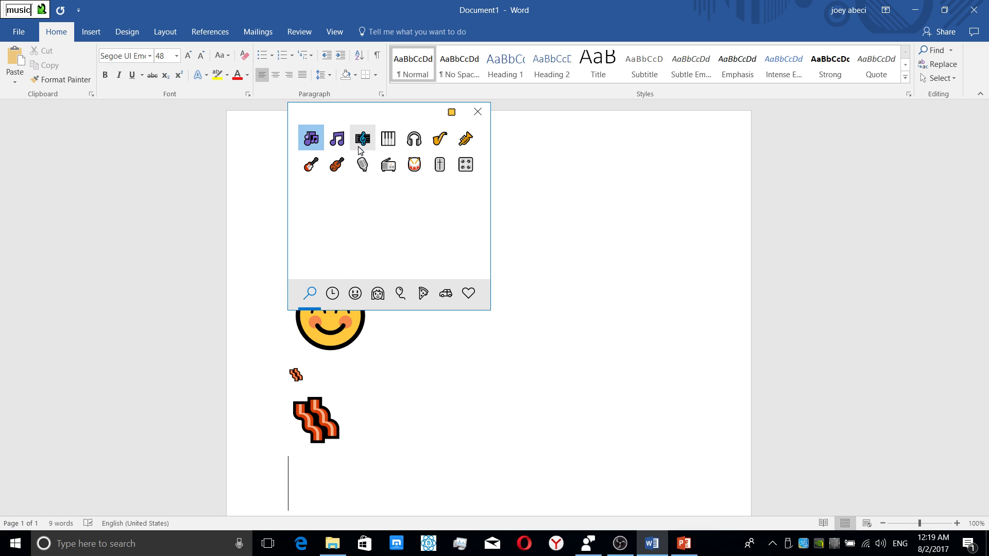
pyautogui.click(359, 146)
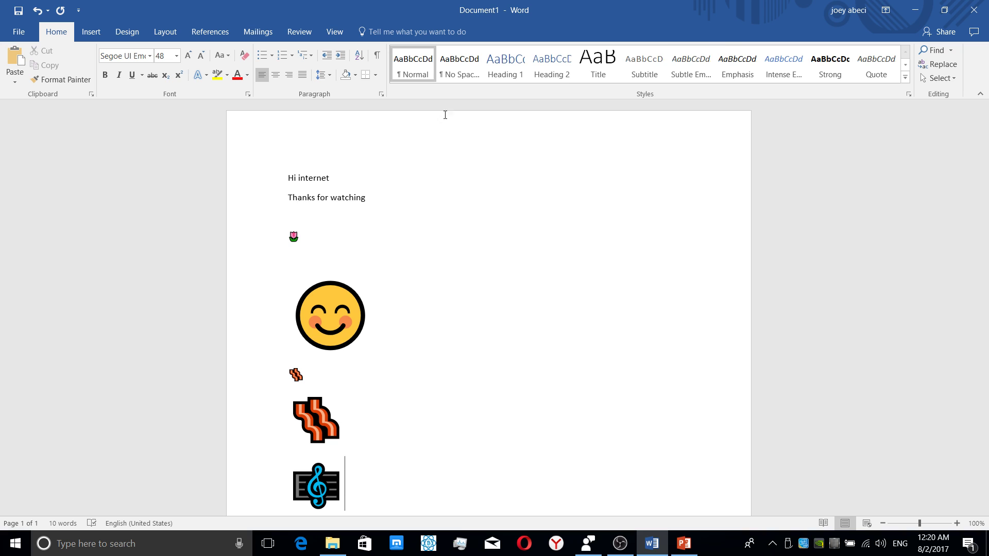
# Step: Minimize Word and Feedback Hub, then launch the Maxthon Nitro browser from the desktop
pyautogui.click(915, 15)
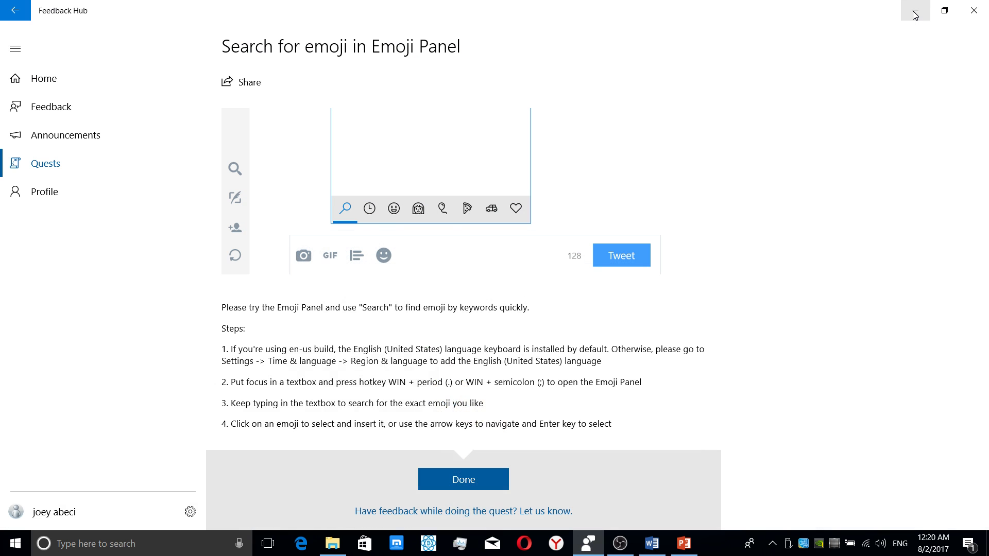
pyautogui.click(914, 14)
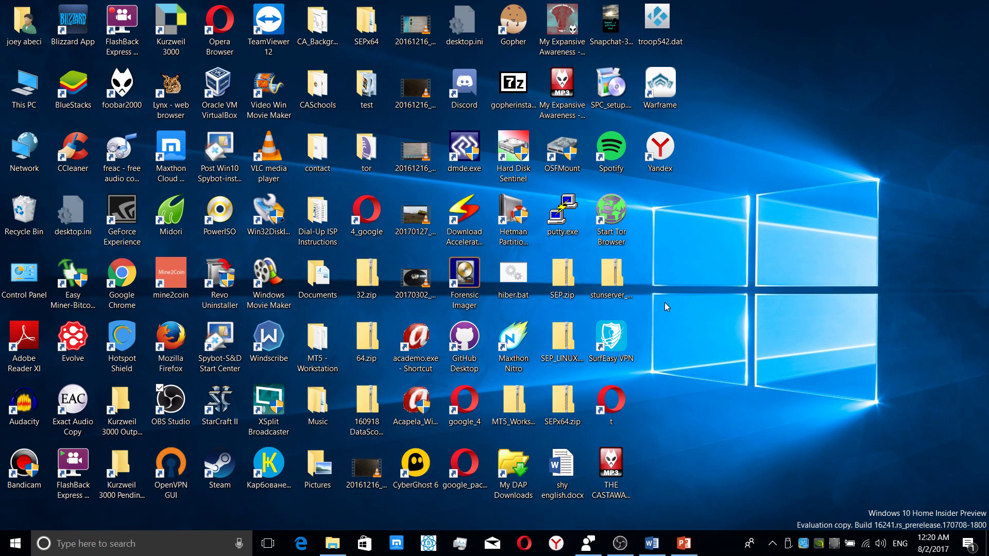
pyautogui.click(515, 355)
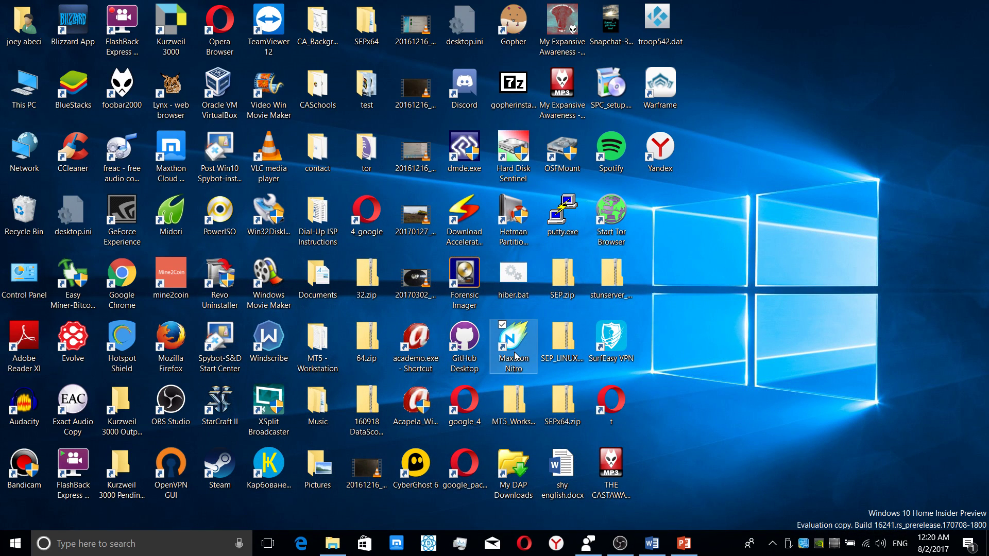
pyautogui.doubleClick(515, 355)
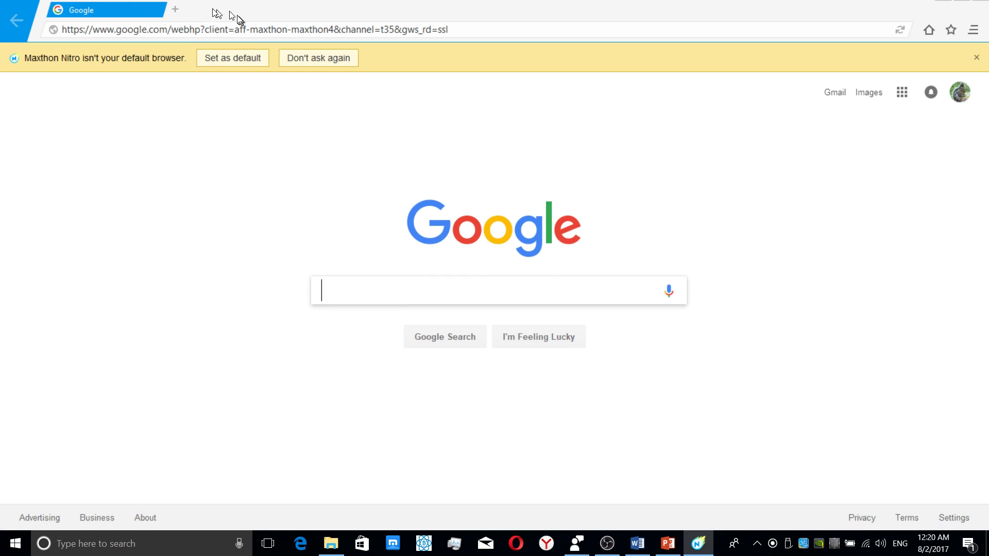
# Step: In a new browser tab, put a smiley emoji in the address bar
pyautogui.click(174, 10)
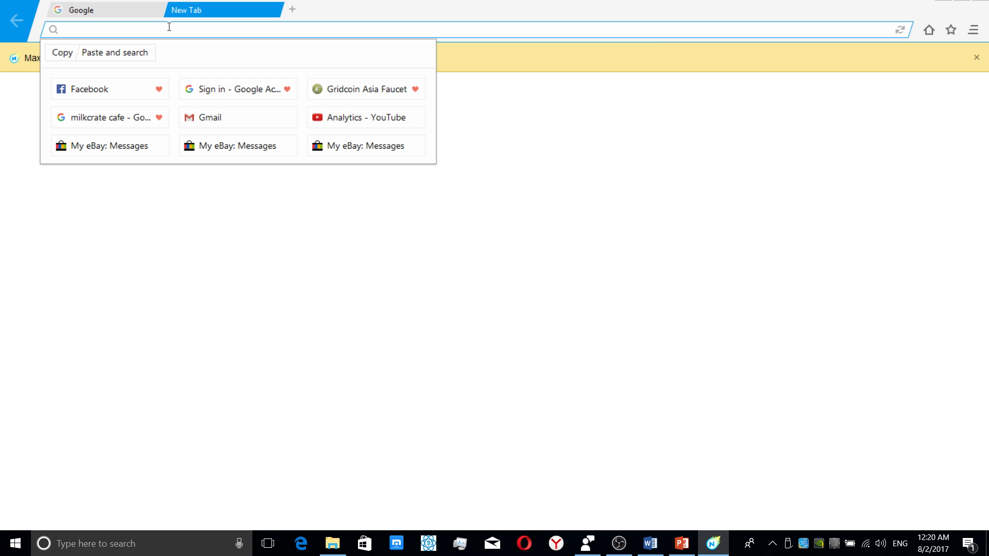
pyautogui.press('super+period')
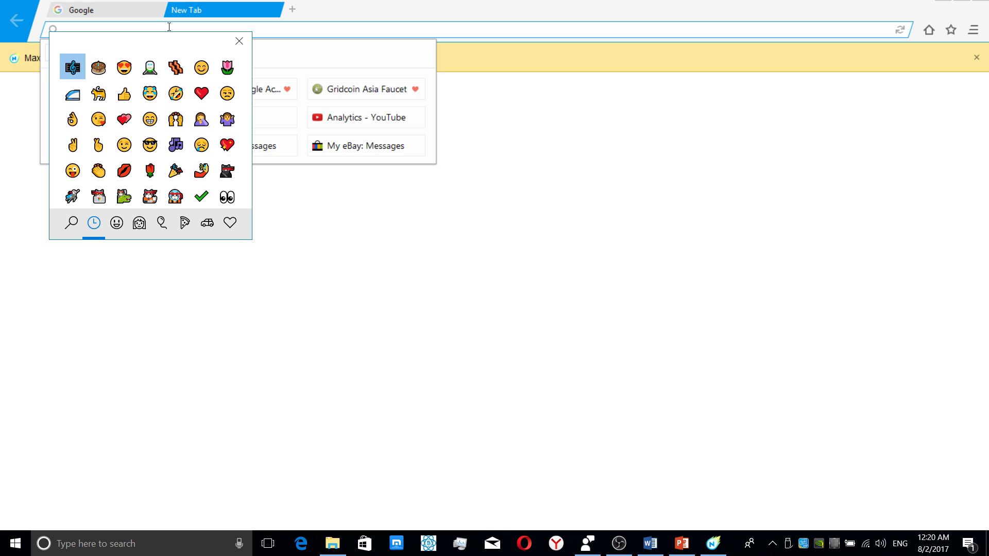
pyautogui.click(203, 70)
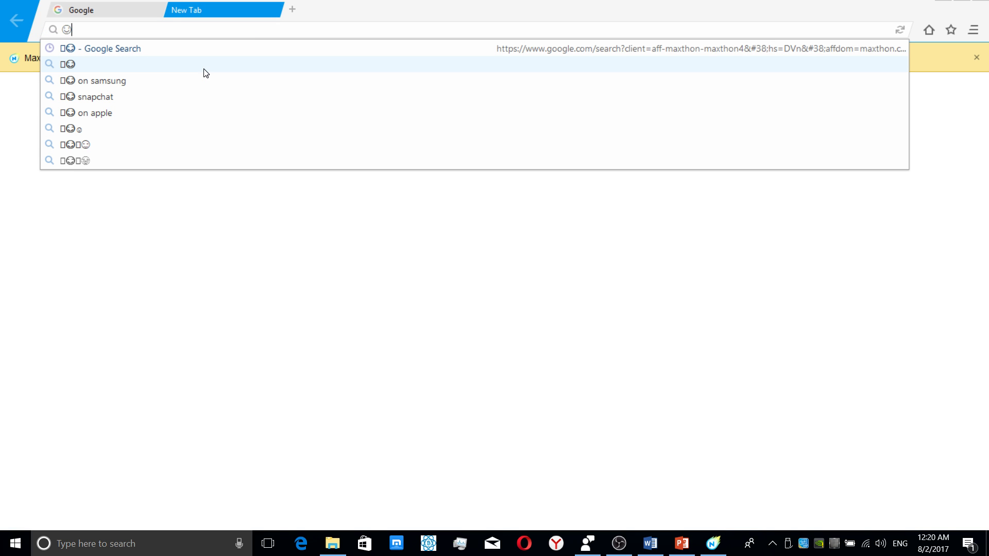
# Step: Search Google for the smiley emoji, scroll the results, and return to the first Google tab
pyautogui.click(206, 72)
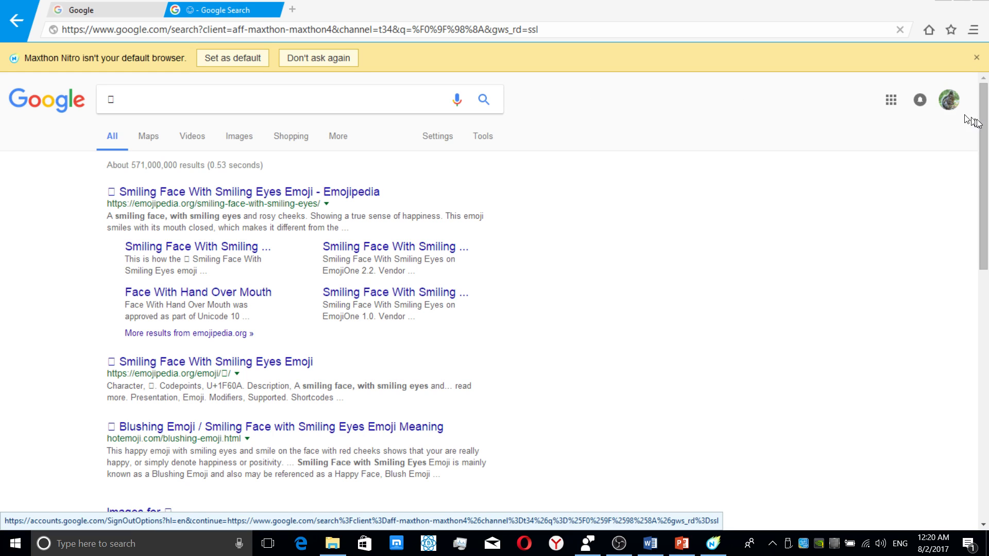
pyautogui.moveTo(987, 128); pyautogui.dragTo(984, 275)
pyautogui.scroll(7, 983, 274)
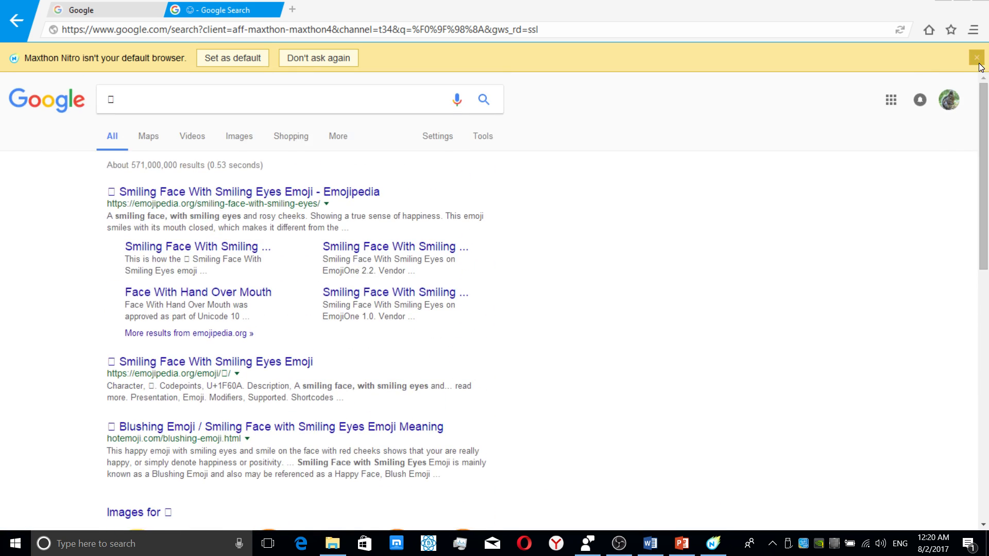
pyautogui.click(92, 10)
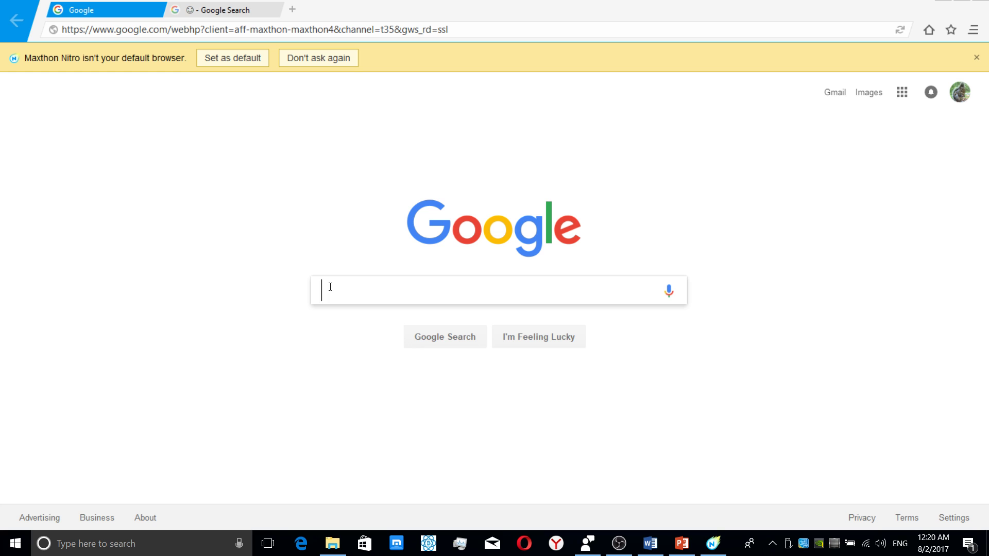
# Step: Dismiss the display projection options and snooze the Windows update notification
pyautogui.press('super+p')
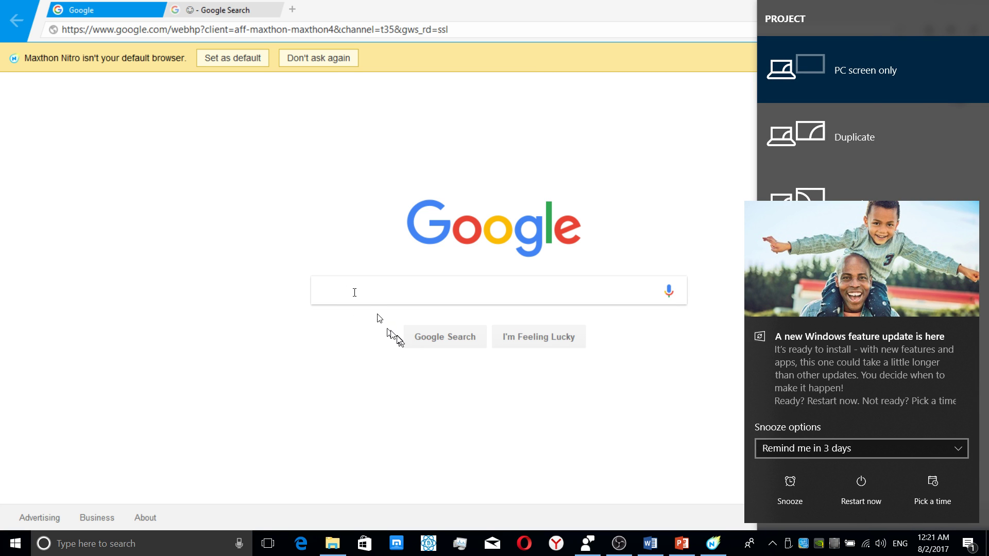
pyautogui.click(336, 279)
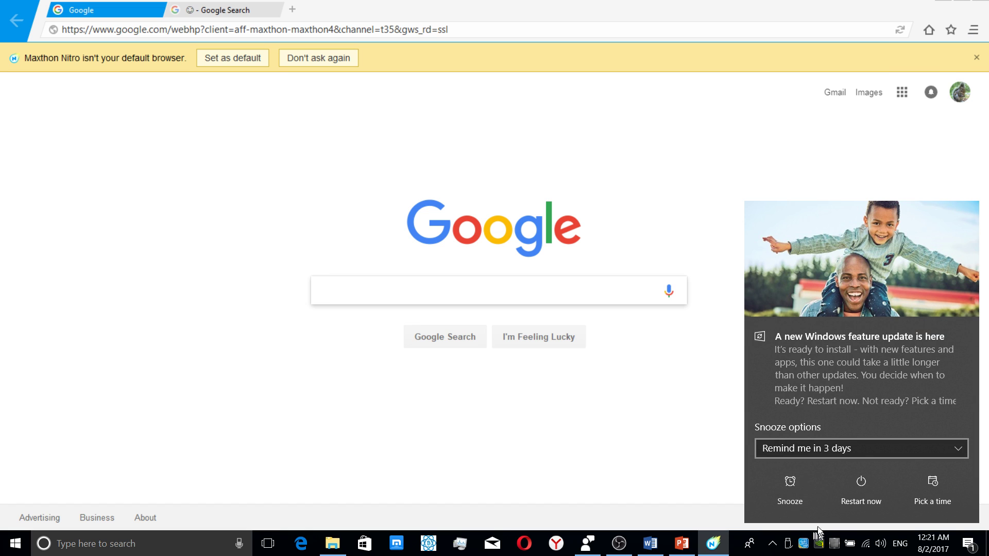
pyautogui.click(790, 489)
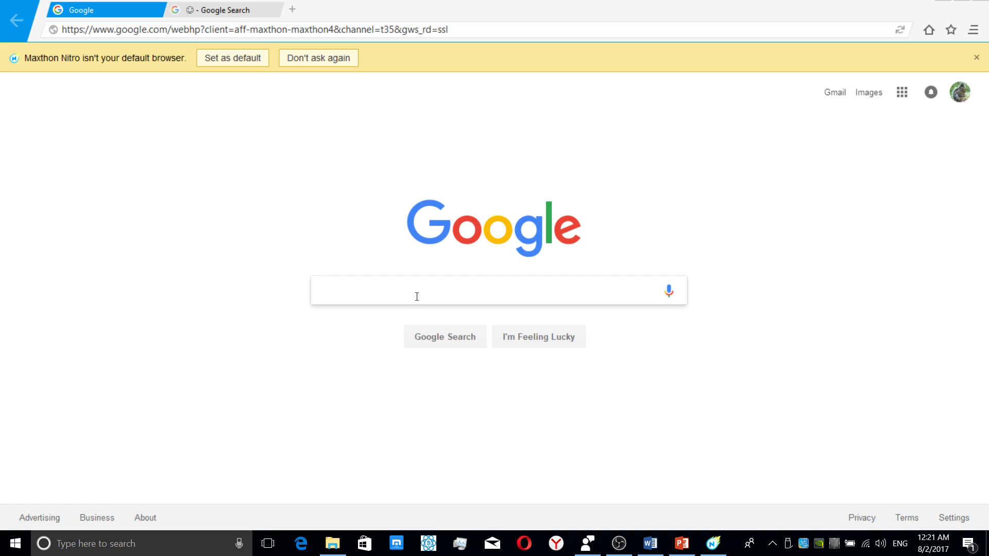
# Step: Insert the thumbs-up emoji via the 'thumb' emoji search and search Google for it
pyautogui.click(416, 297)
pyautogui.press('super+period')
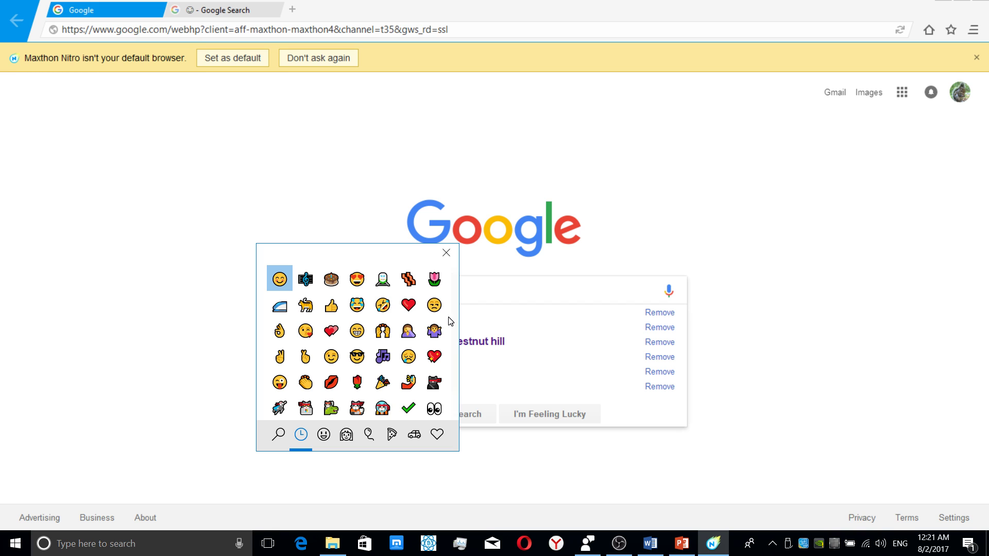
pyautogui.write('thumb')
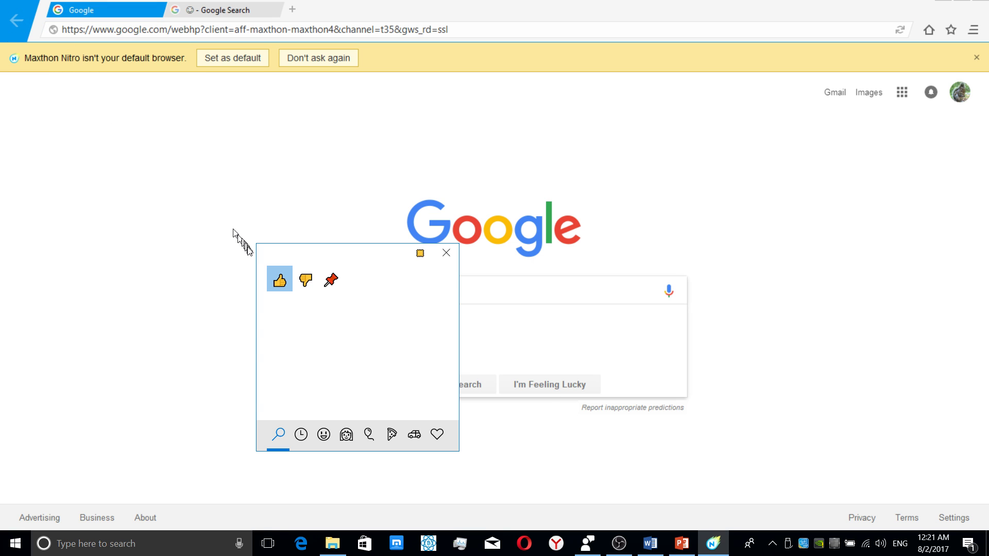
pyautogui.click(280, 280)
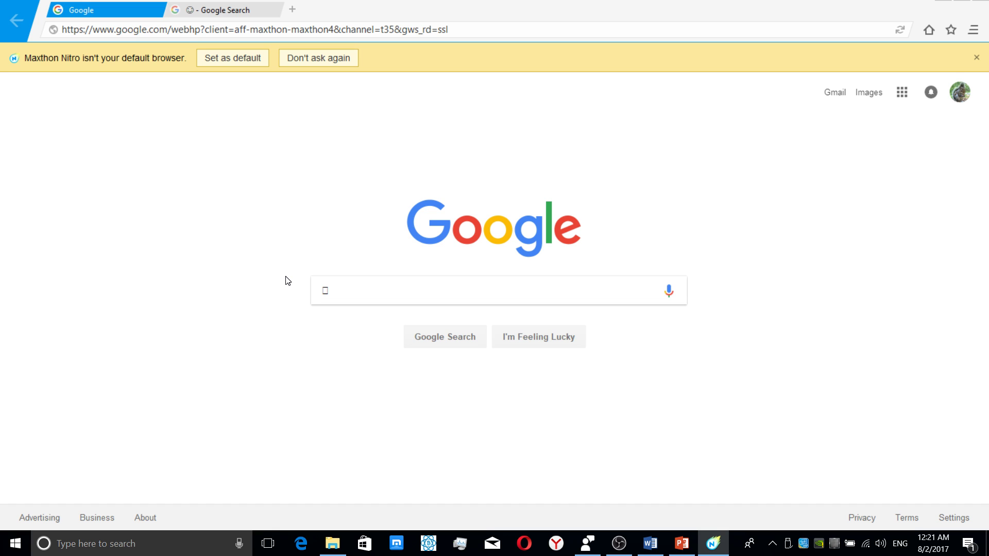
pyautogui.click(419, 337)
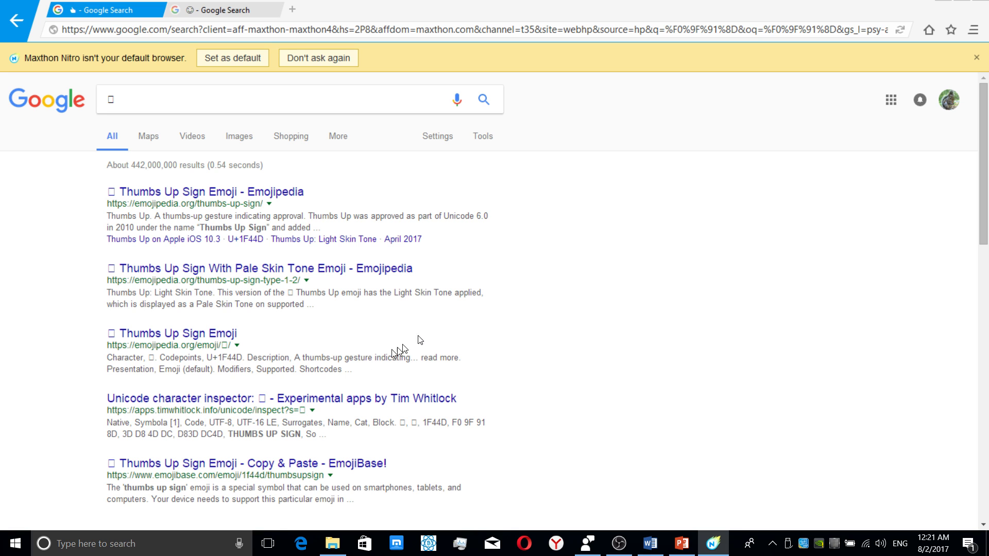
# Step: Open Notepad via a Windows search for 'note' and move its window to the screen centre
pyautogui.click(166, 549)
pyautogui.write('no')
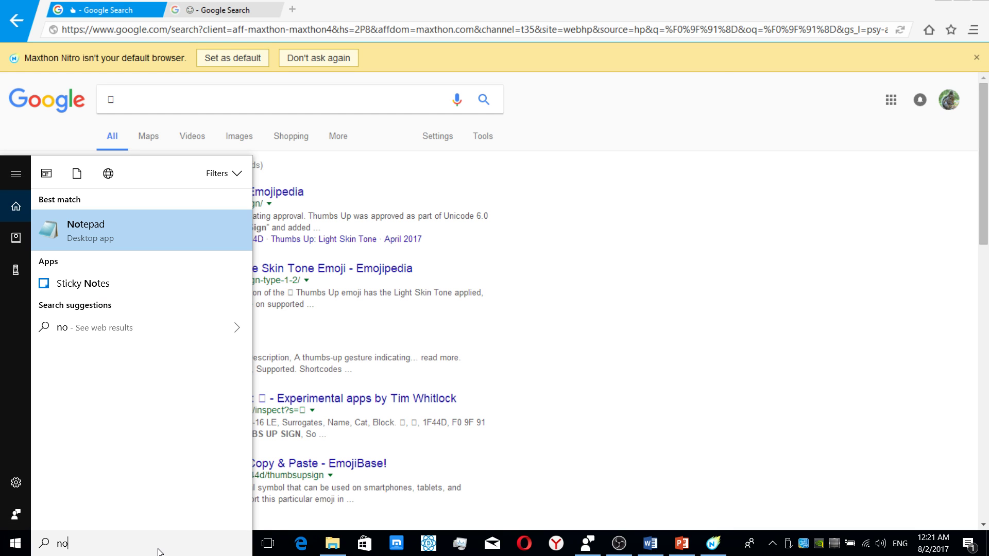
pyautogui.write('te')
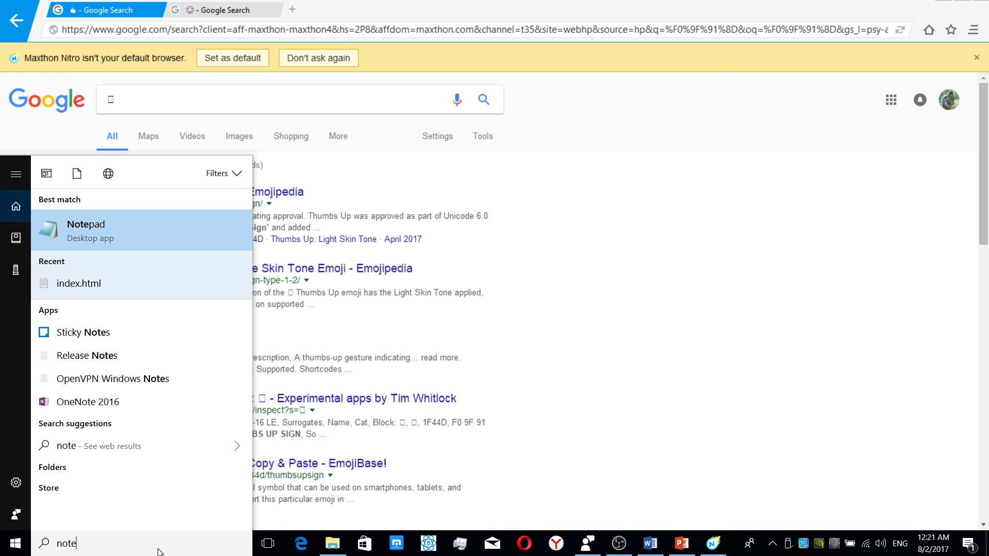
pyautogui.click(109, 226)
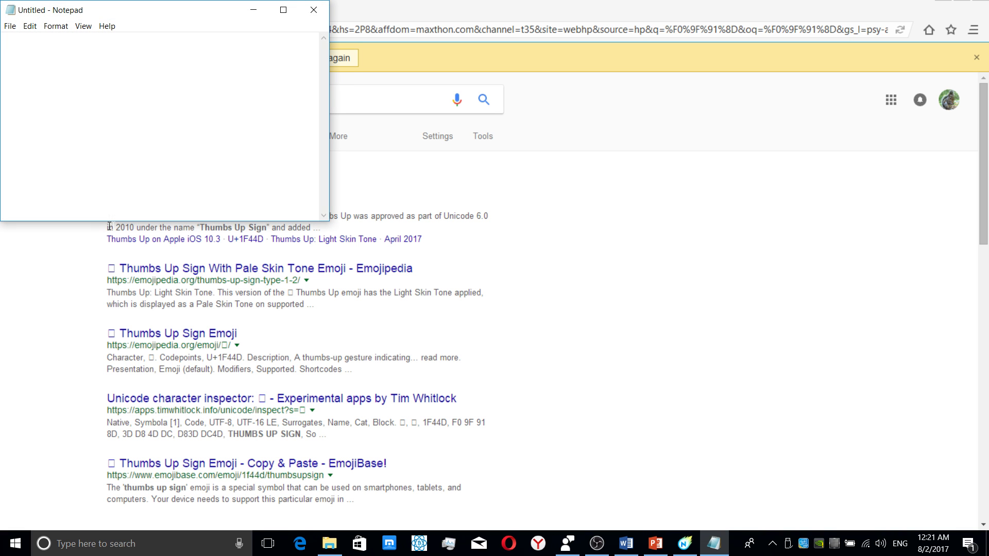
pyautogui.moveTo(101, 10); pyautogui.dragTo(384, 191)
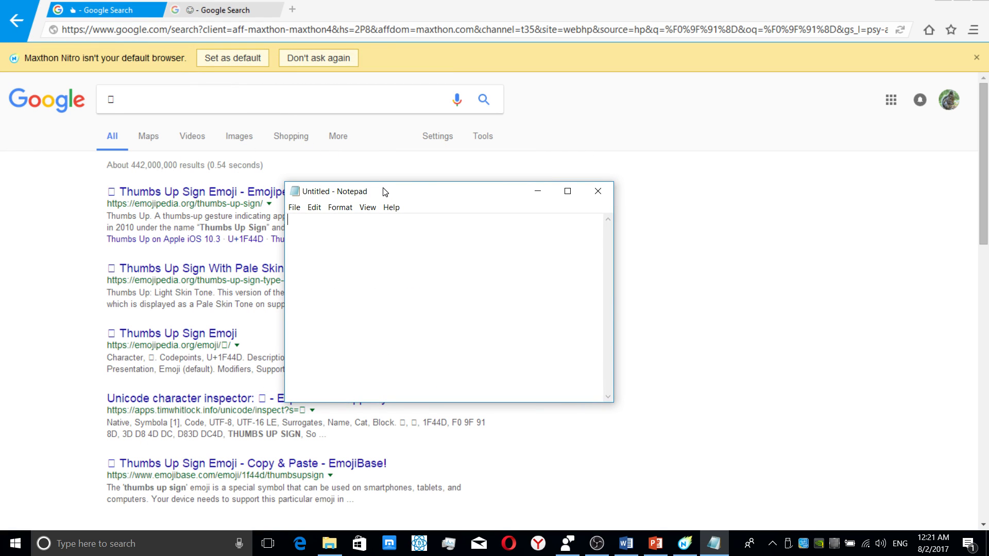
# Step: Insert a face emoji into the note and bring up the emoji panel again
pyautogui.press('super+period')
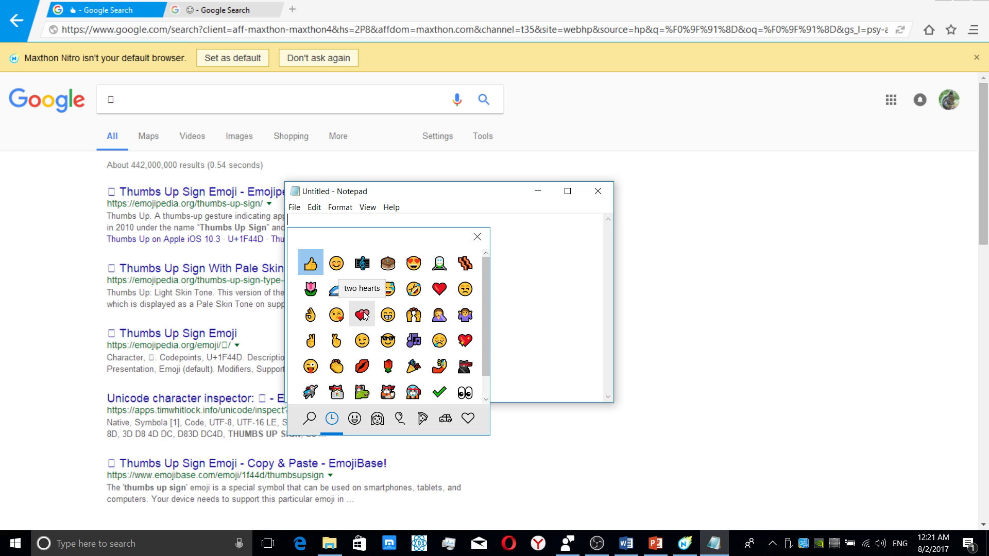
pyautogui.click(311, 367)
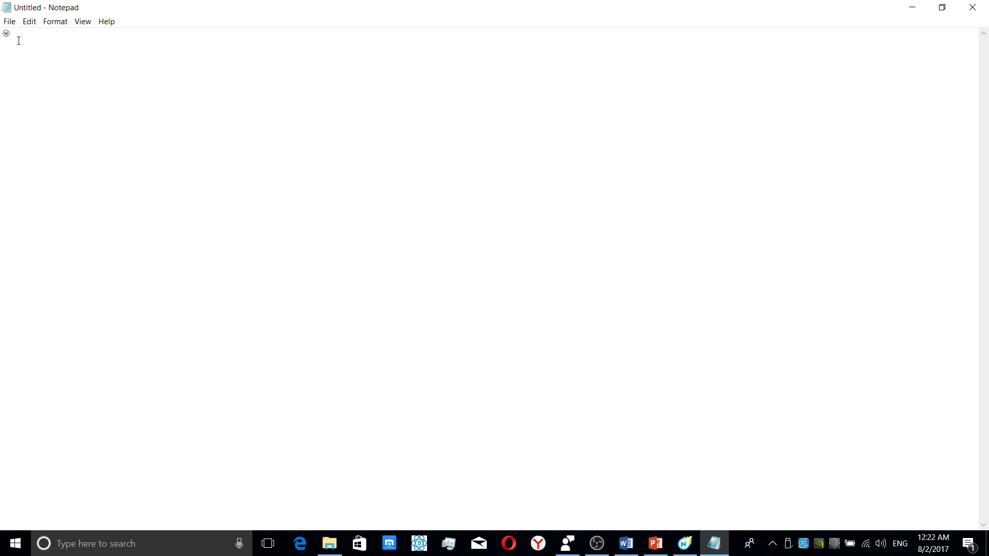
pyautogui.press('super+period')
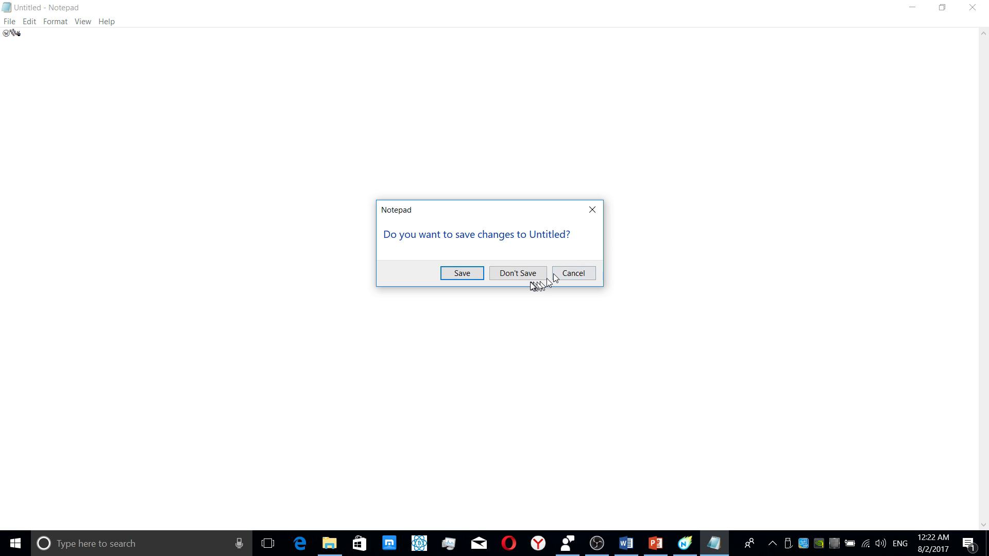
# Step: Close Notepad without saving and scroll the Feedback Hub quest page
pyautogui.click(531, 278)
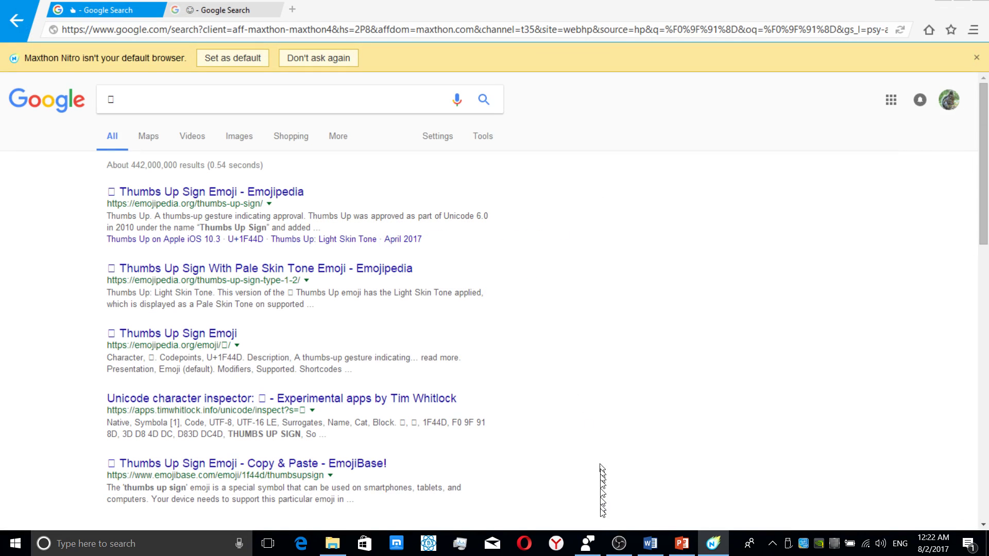
pyautogui.click(589, 545)
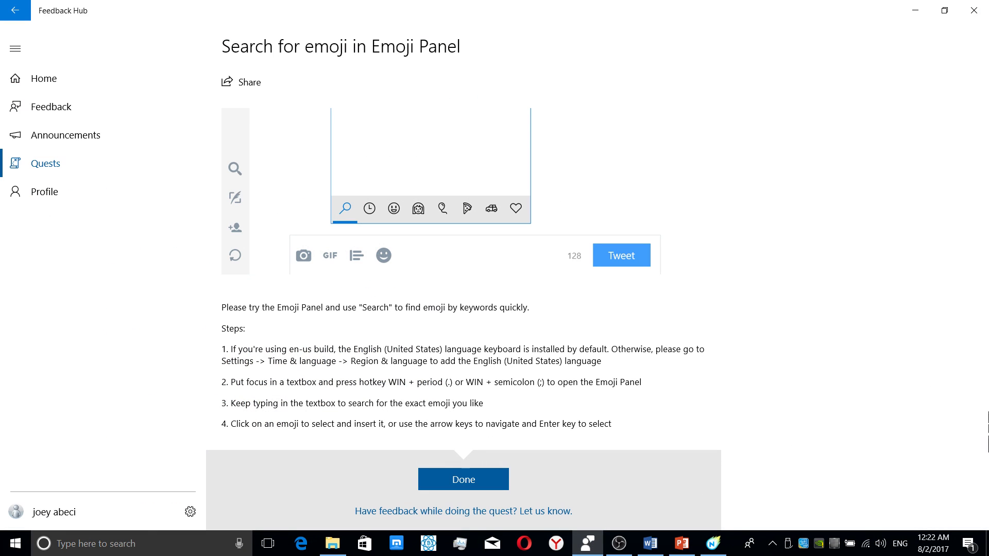
pyautogui.moveTo(717, 287); pyautogui.dragTo(722, 177)
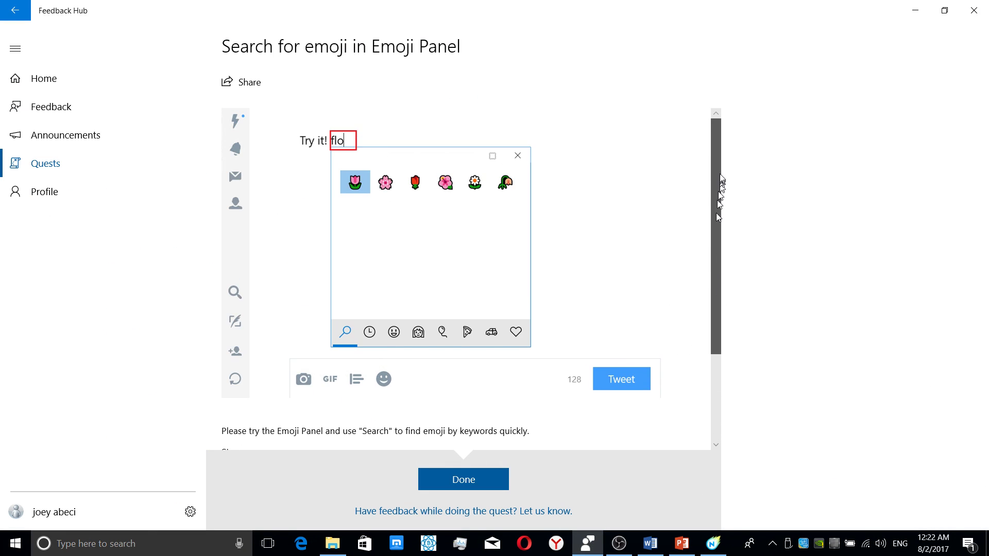
pyautogui.scroll(-3, 722, 177)
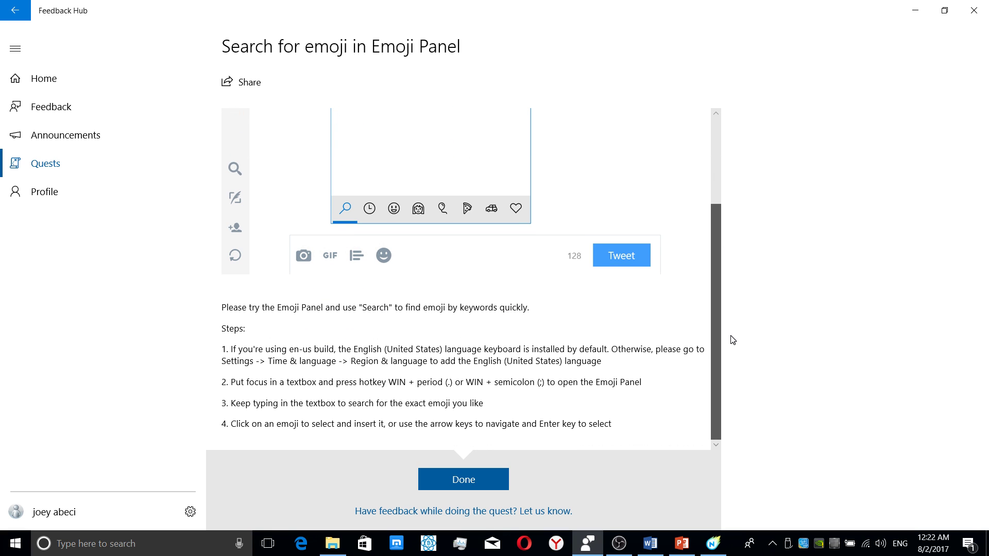